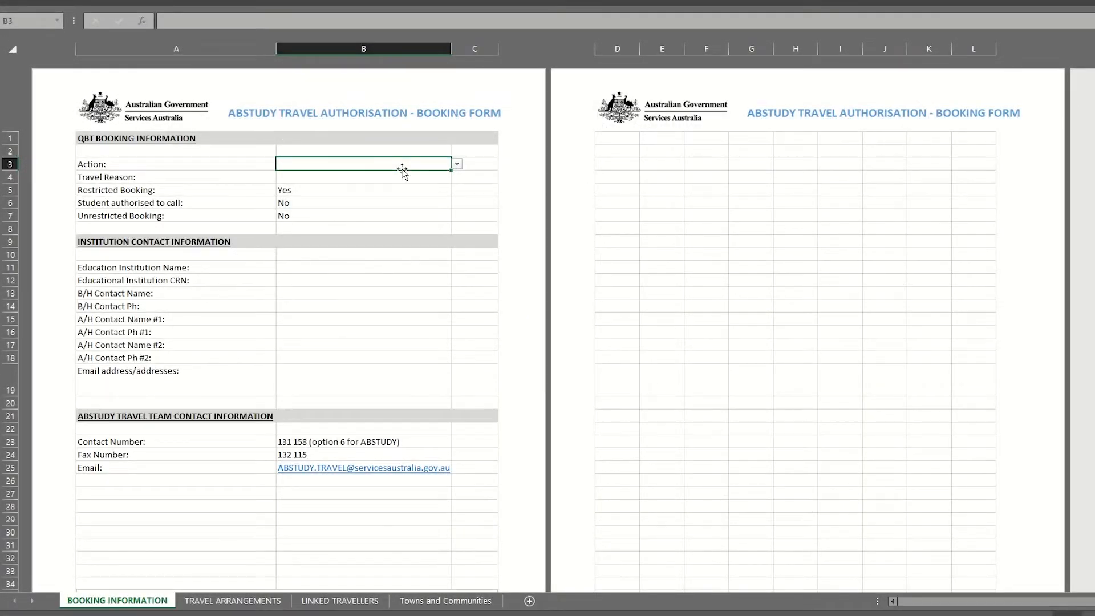
- Pick Booking as the Action in B3 and School Vacation as the Travel Reason in B4
{"action": "left_click", "coordinate": [457, 164]}
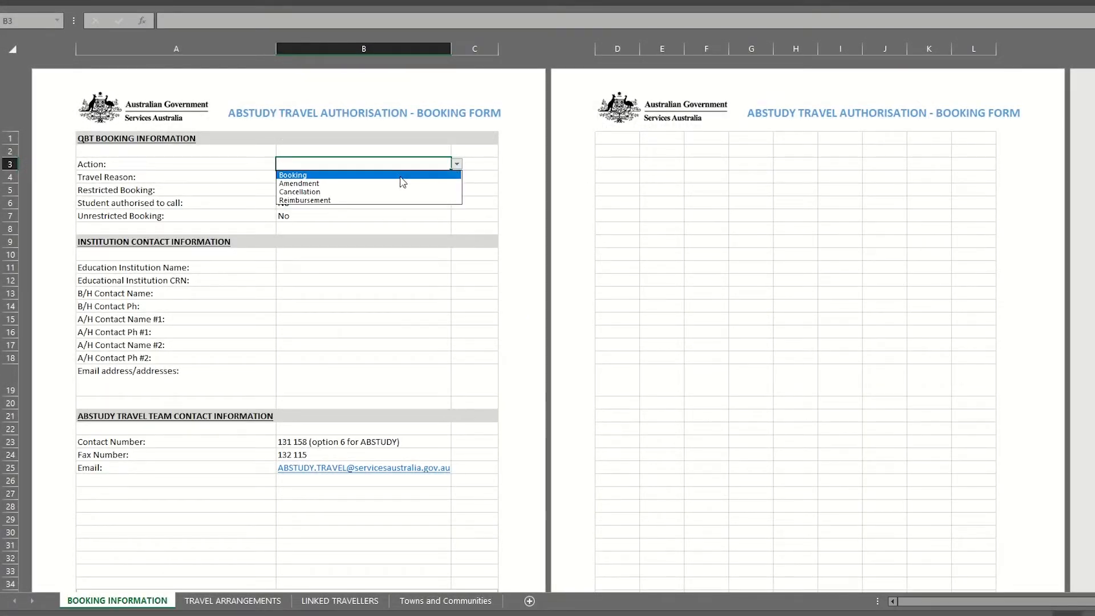
{"action": "left_click", "coordinate": [396, 176]}
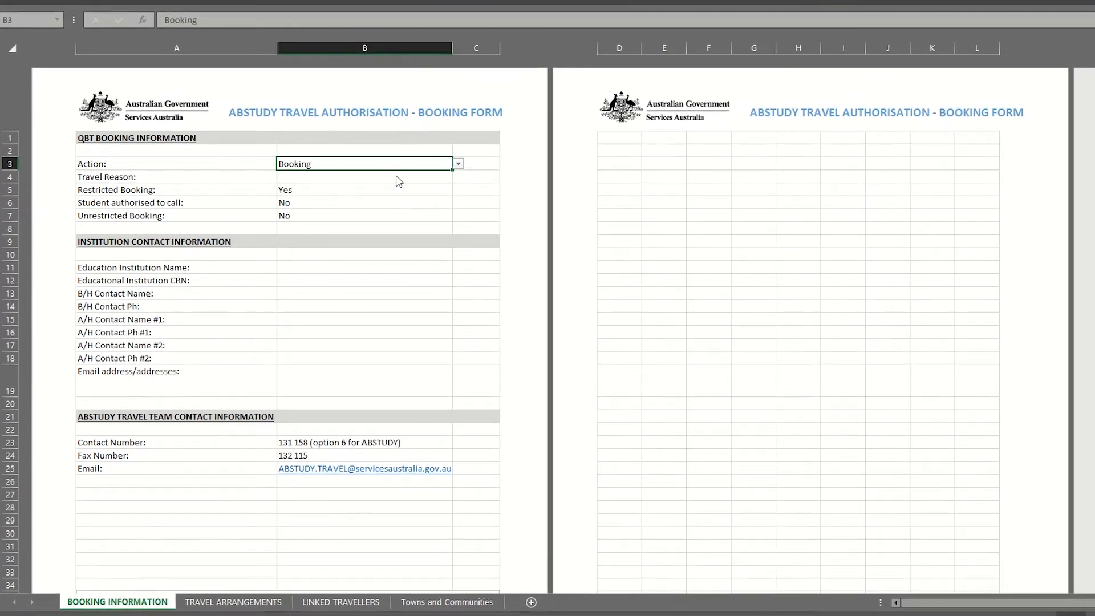
{"action": "left_click", "coordinate": [401, 174]}
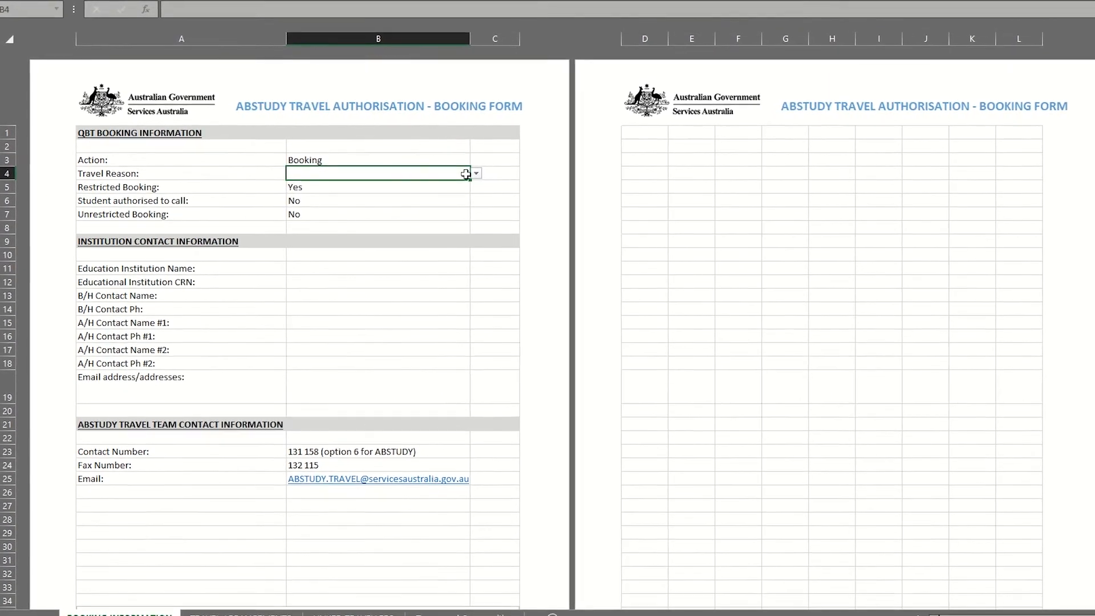
{"action": "left_click", "coordinate": [485, 173]}
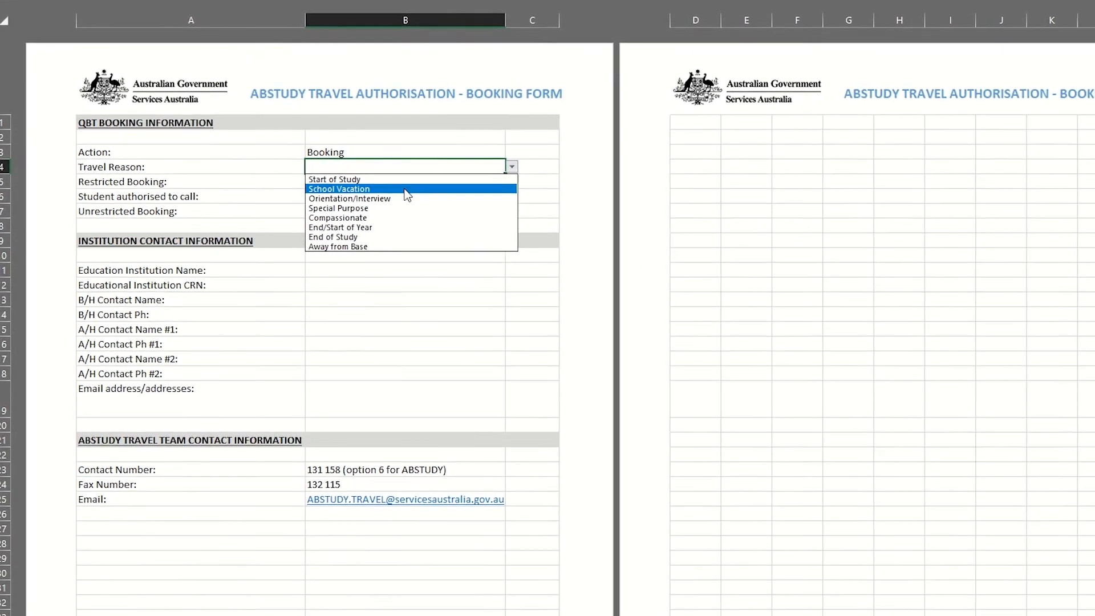
{"action": "left_click", "coordinate": [393, 190]}
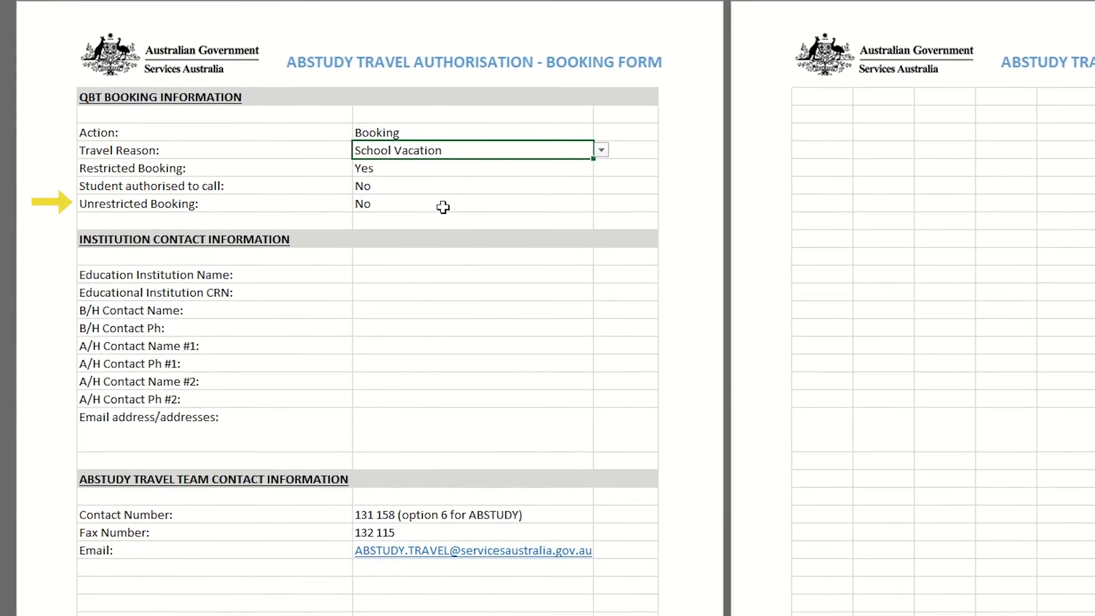
- Enter West Archer High School as the education institution and fill in its CRN
{"action": "left_click", "coordinate": [421, 278]}
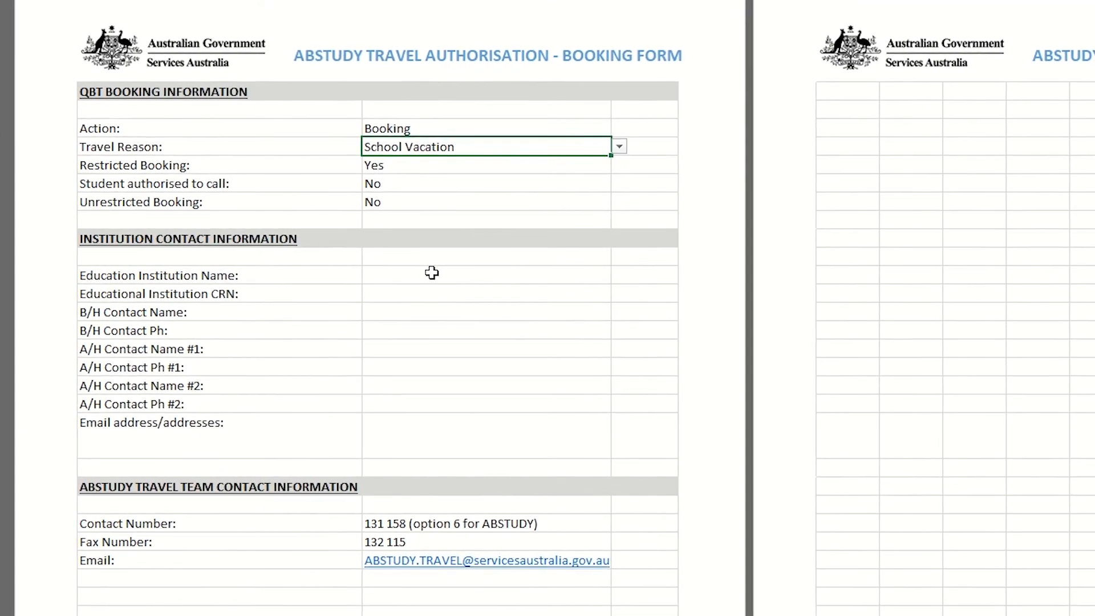
{"action": "type", "text": "West Archer High School"}
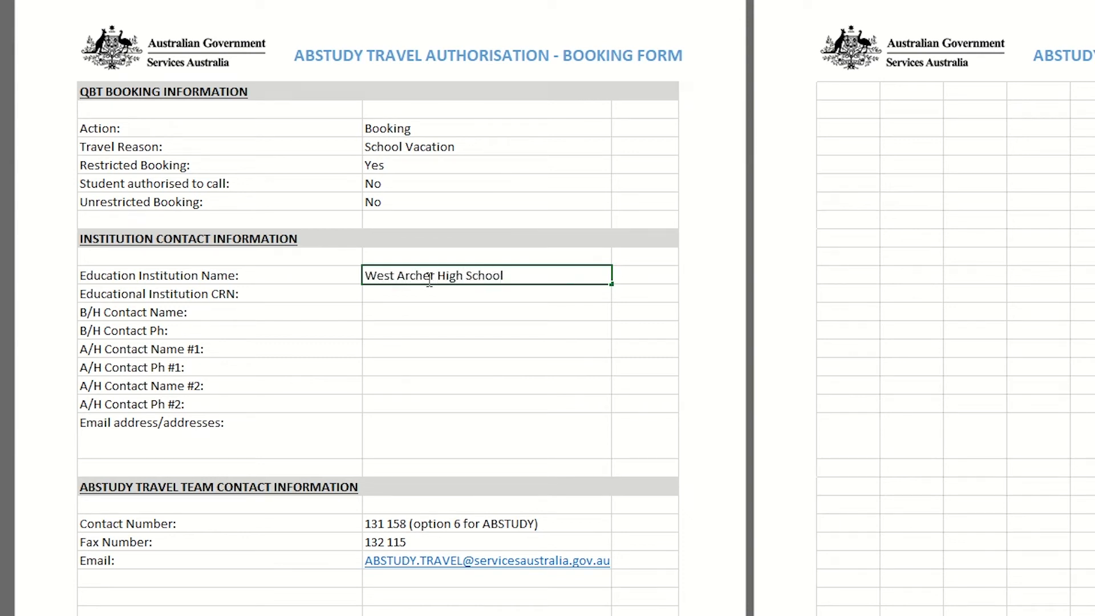
{"action": "left_click", "coordinate": [413, 297]}
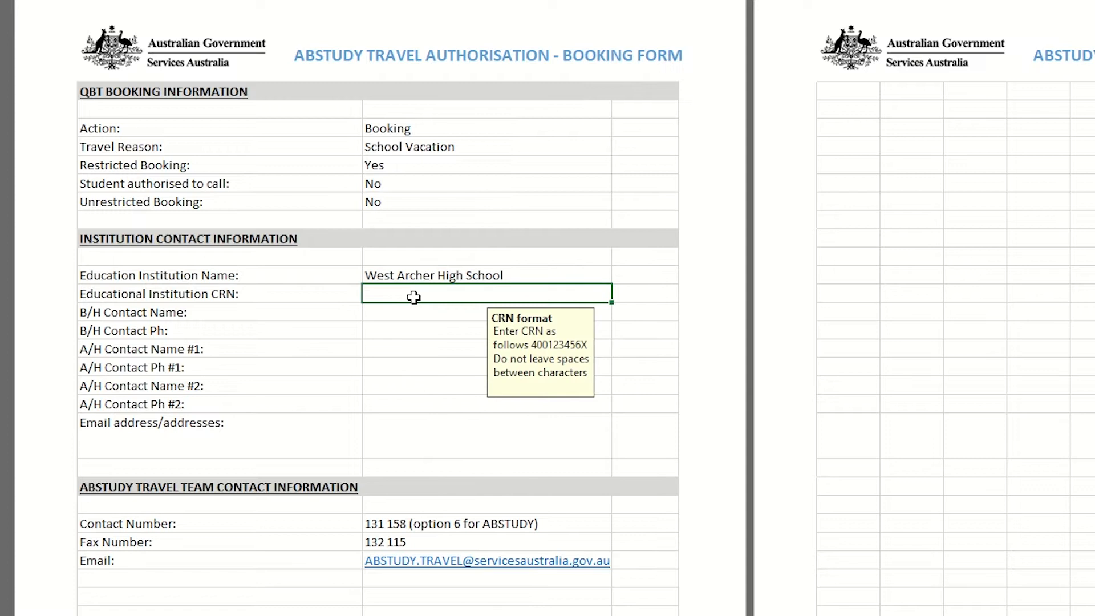
{"action": "type", "text": "123456789A"}
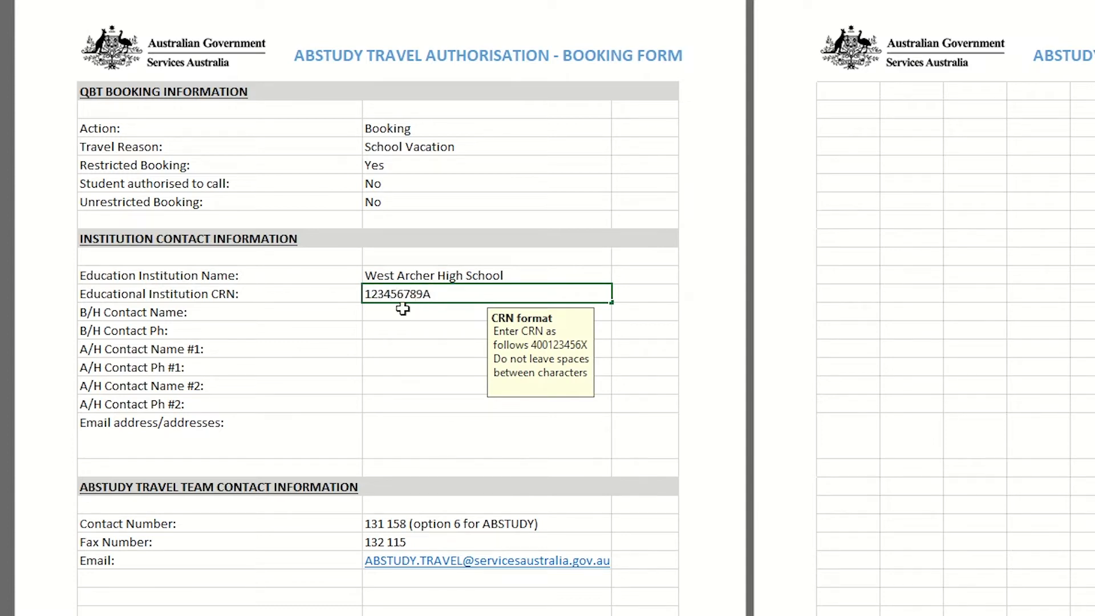
- Fill in the business-hours contact's name and phone number
{"action": "left_click", "coordinate": [394, 318]}
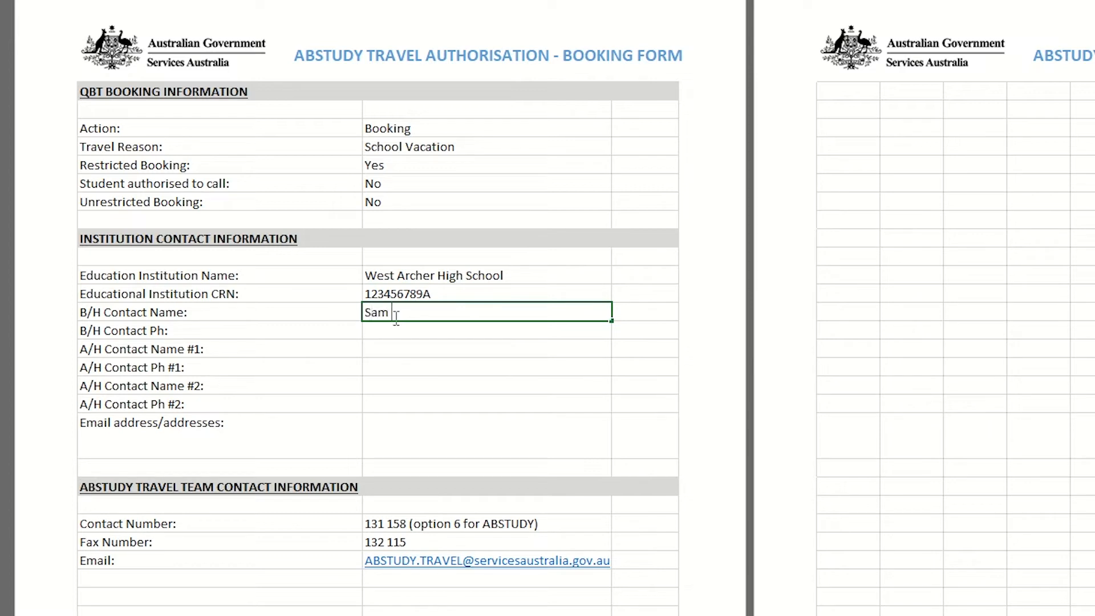
{"action": "left_click", "coordinate": [388, 332]}
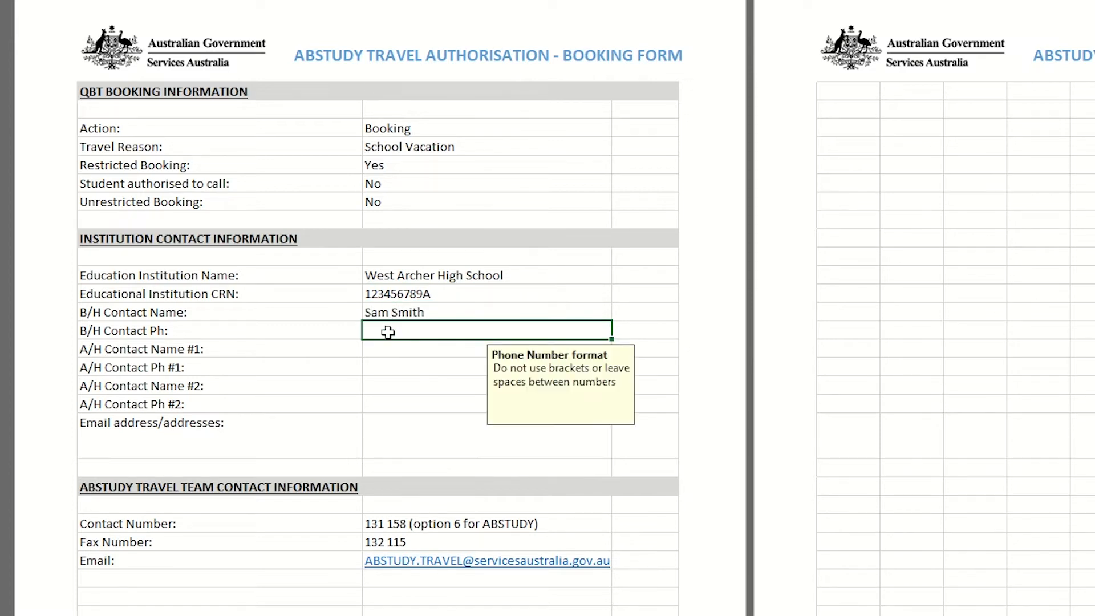
{"action": "type", "text": "0422222222"}
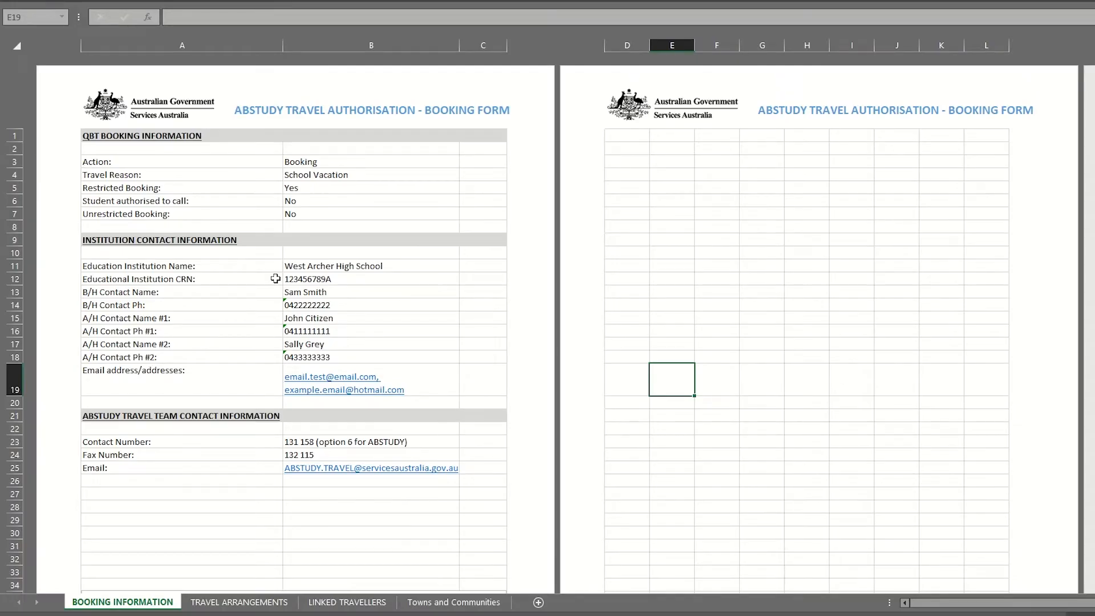
- On the TRAVEL ARRANGEMENTS sheet, give the first traveller title Mr, their surname and first name
{"action": "left_click", "coordinate": [239, 606]}
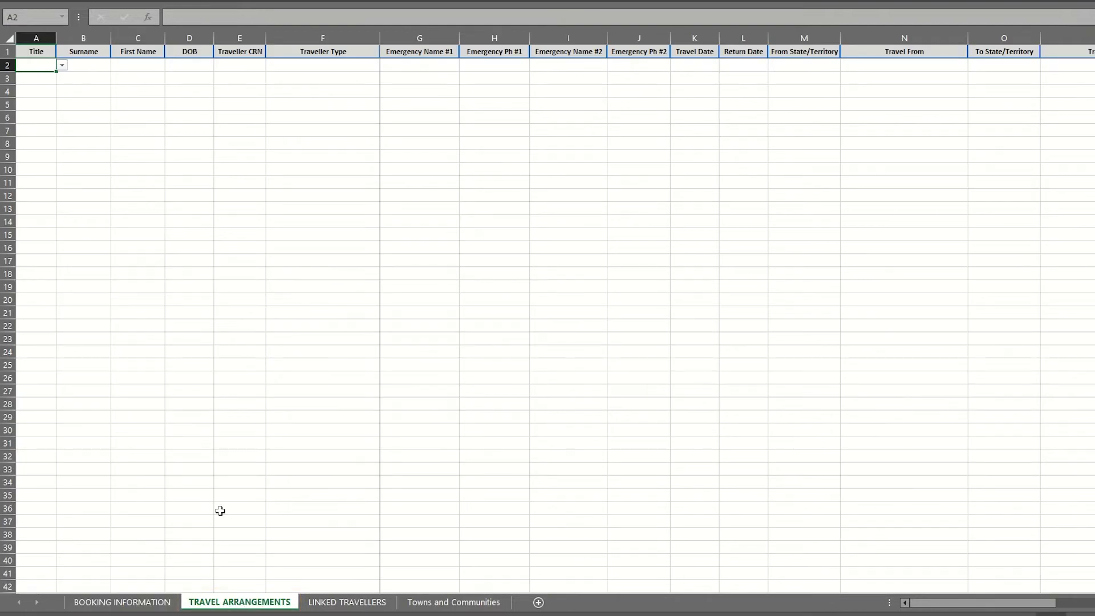
{"action": "left_click", "coordinate": [62, 65]}
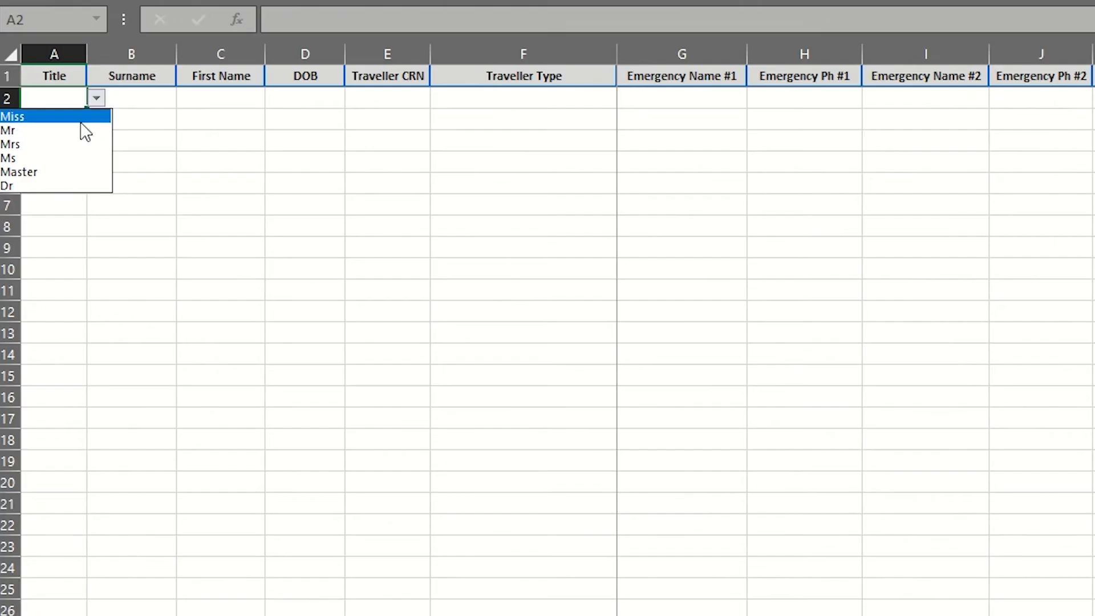
{"action": "left_click", "coordinate": [50, 85]}
{"action": "left_click", "coordinate": [131, 92]}
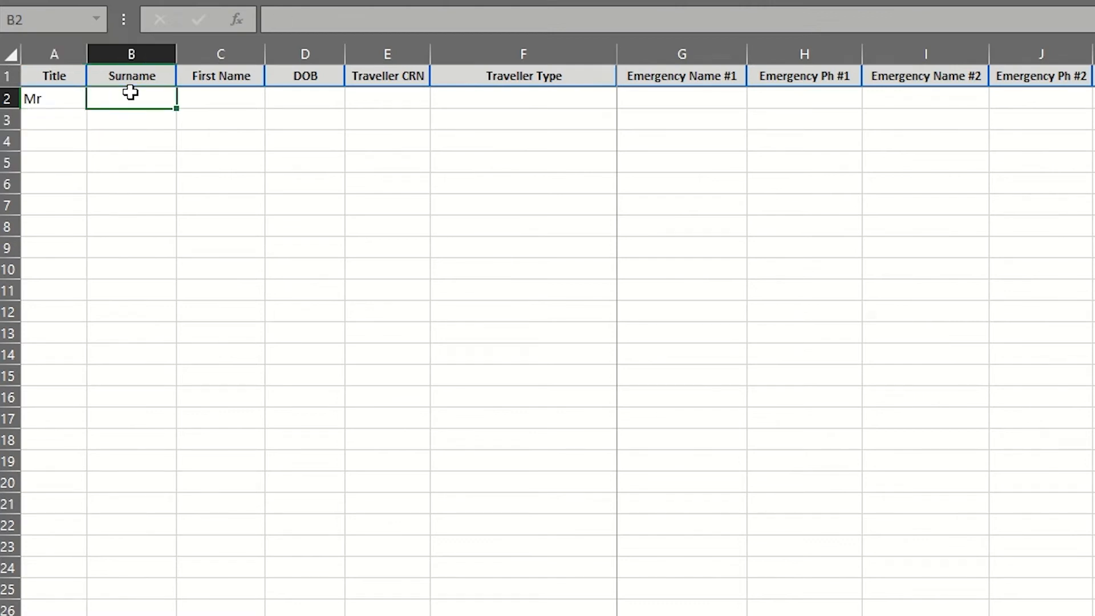
{"action": "key", "text": "Tab"}
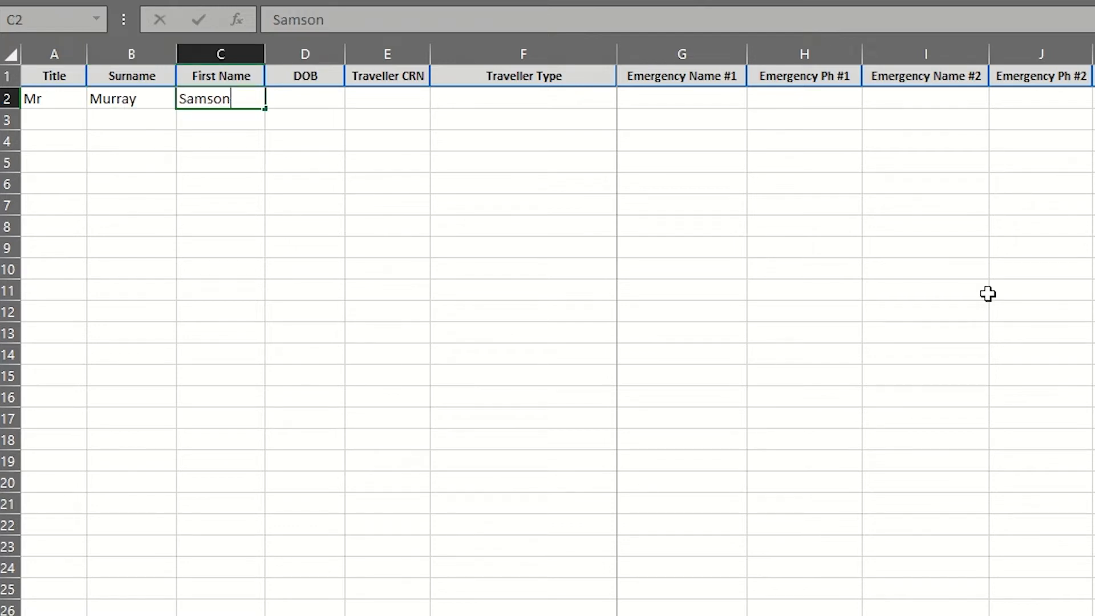
- Enter the first traveller's date of birth and traveller CRN in D2 and E2
{"action": "key", "text": "Tab"}
{"action": "type", "text": "30/06/2007"}
{"action": "key", "text": "Tab"}
{"action": "type", "text": "987654"}
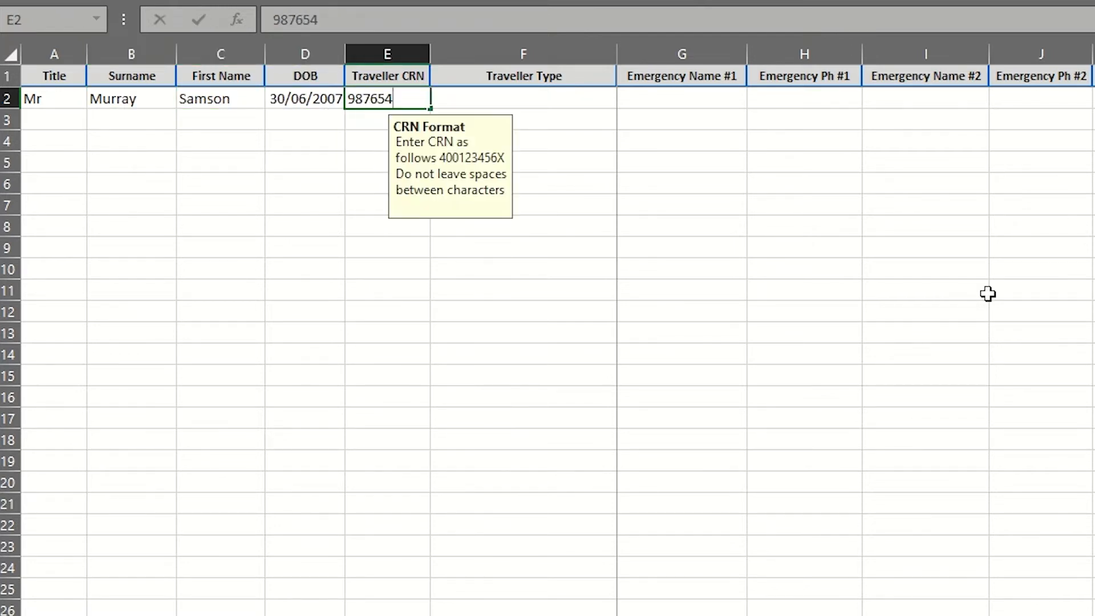
{"action": "type", "text": "321X"}
{"action": "left_click", "coordinate": [34, 118]}
{"action": "left_click", "coordinate": [97, 120]}
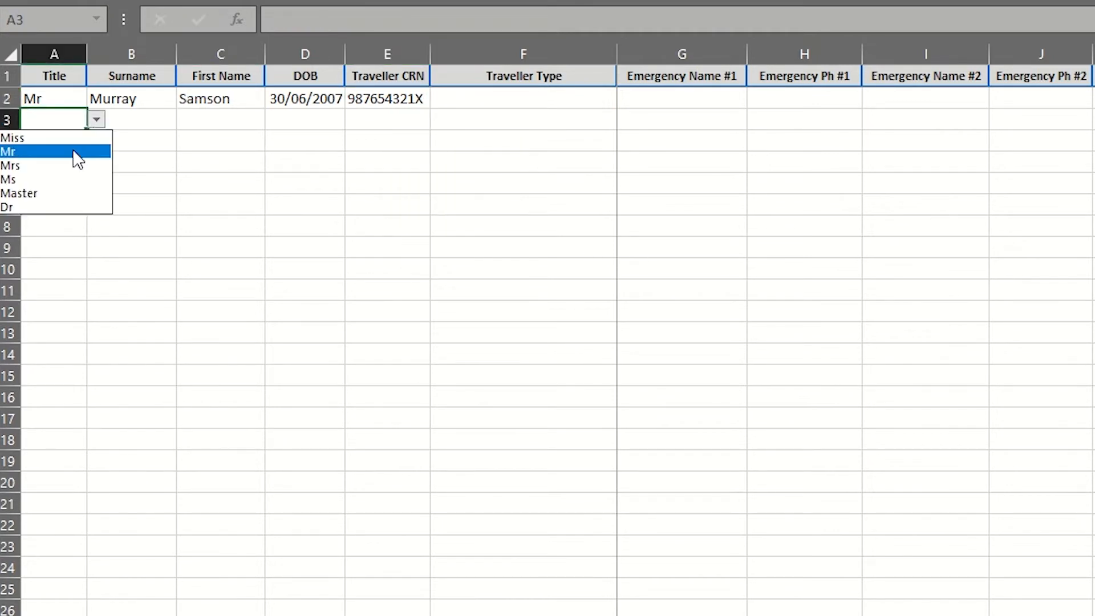
- Set the second traveller's title to Mr and the first traveller's type to Student
{"action": "left_click", "coordinate": [74, 152]}
{"action": "left_click", "coordinate": [142, 119]}
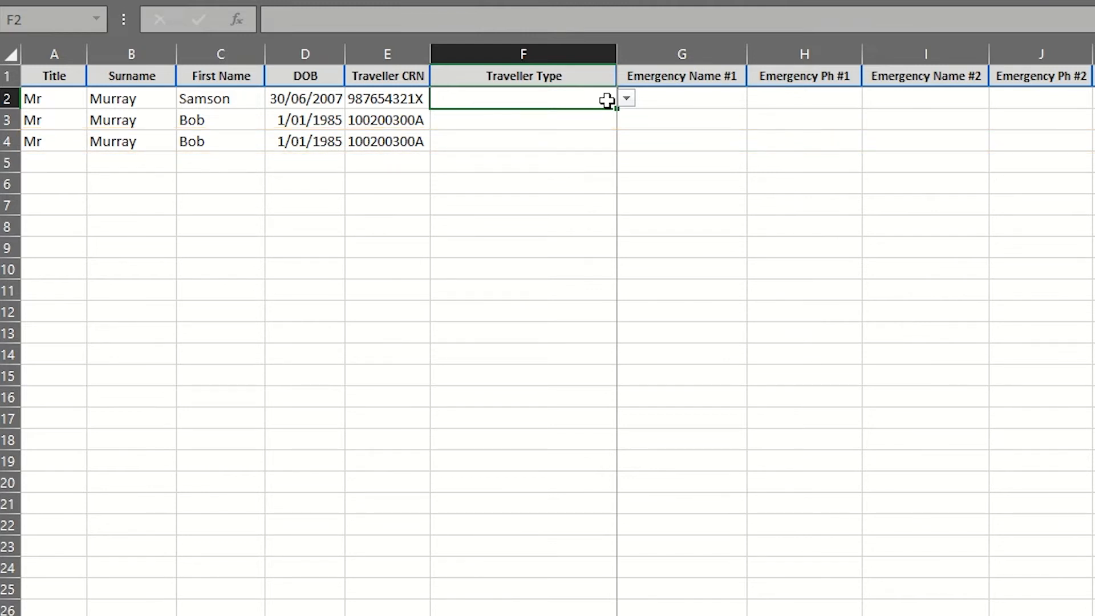
{"action": "left_click", "coordinate": [626, 99]}
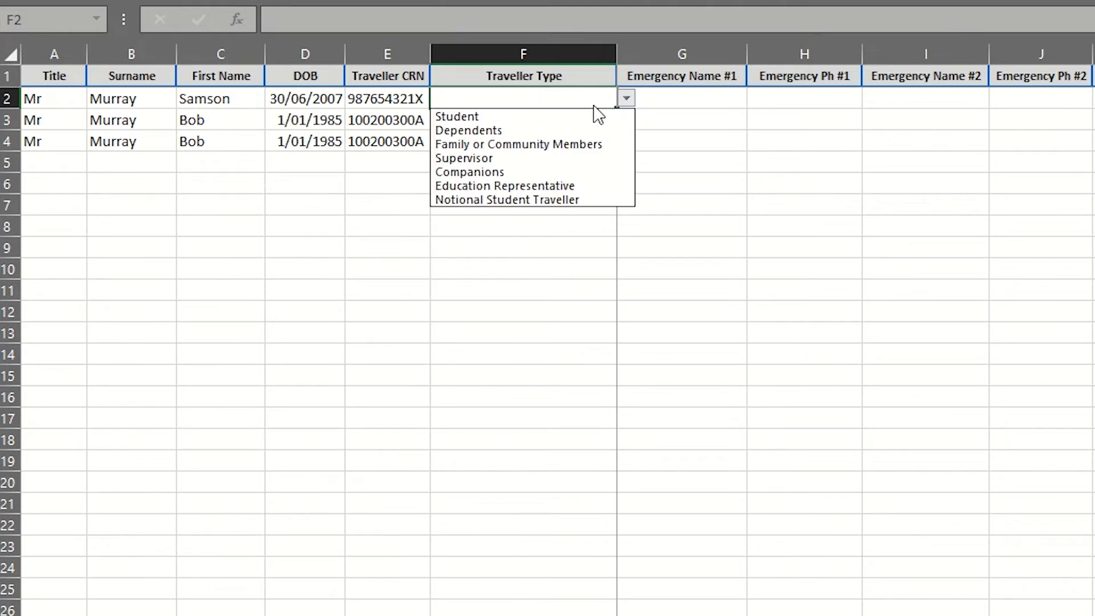
{"action": "left_click", "coordinate": [589, 120]}
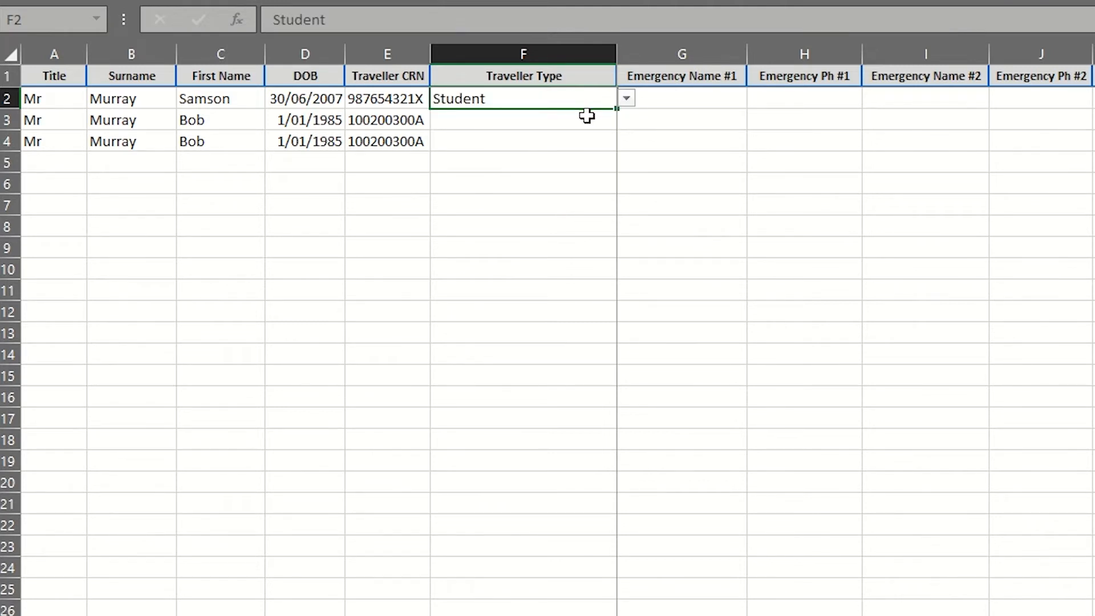
- Set the Traveller Type in F3 and F4 to Supervisor
{"action": "left_click", "coordinate": [538, 120]}
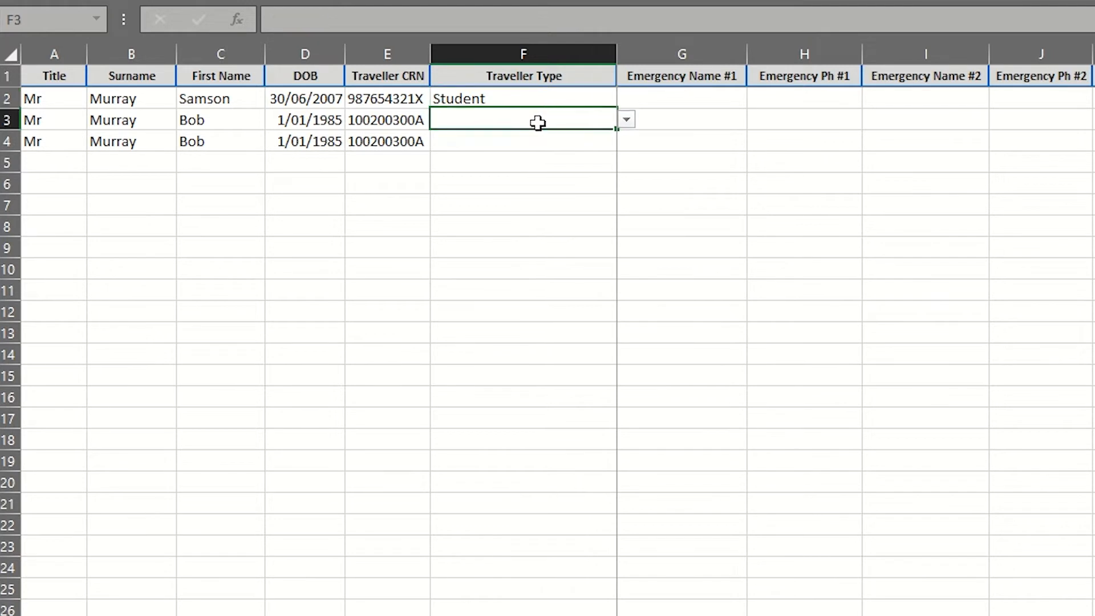
{"action": "left_click", "coordinate": [626, 119]}
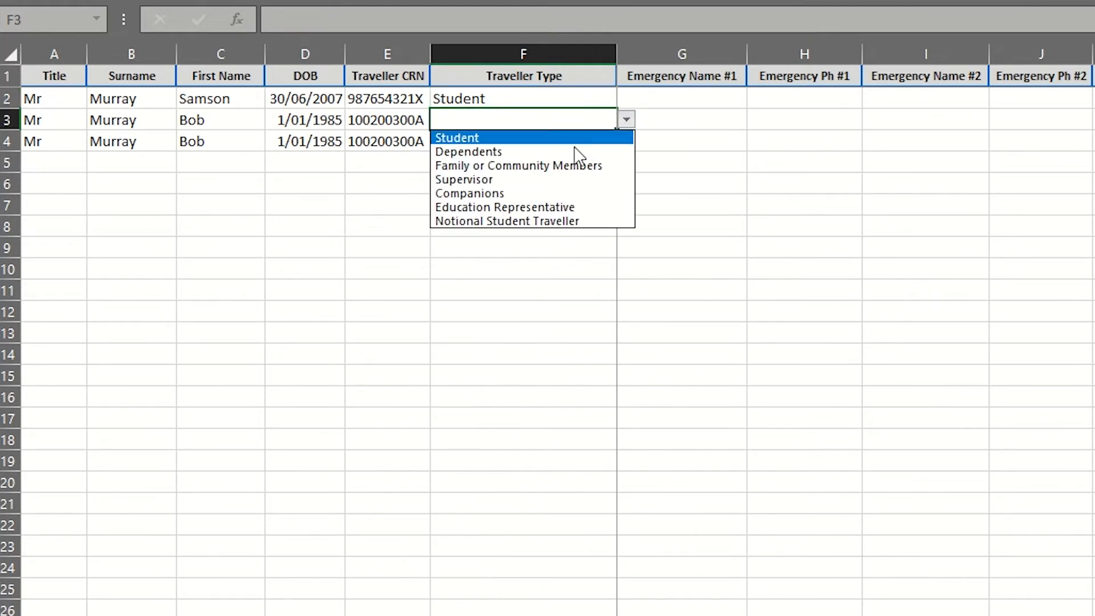
{"action": "left_click", "coordinate": [537, 180]}
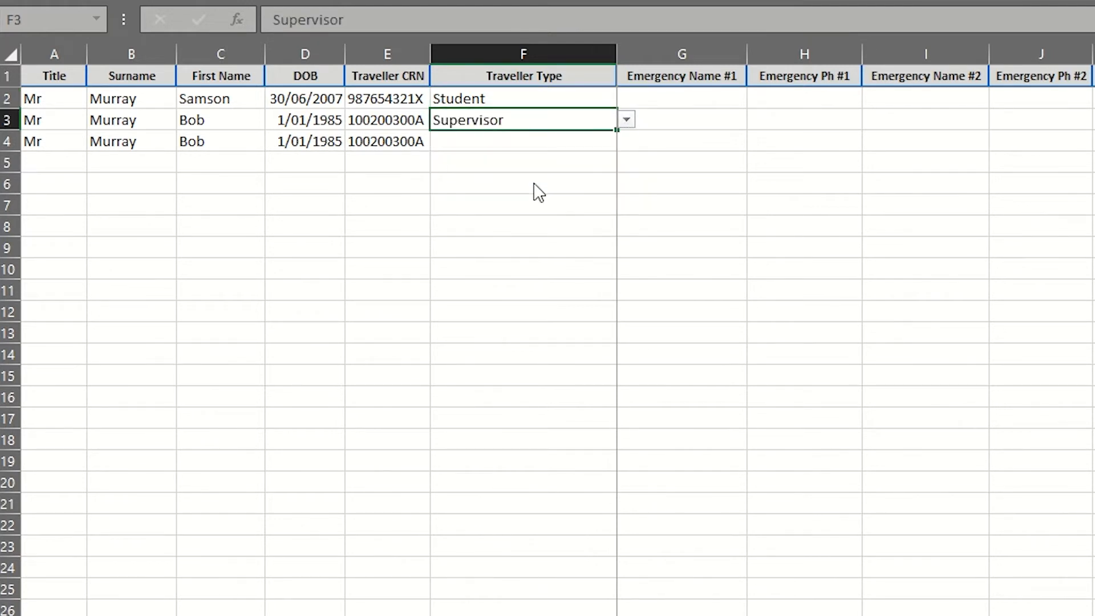
{"action": "left_click", "coordinate": [557, 143]}
{"action": "left_click", "coordinate": [627, 141]}
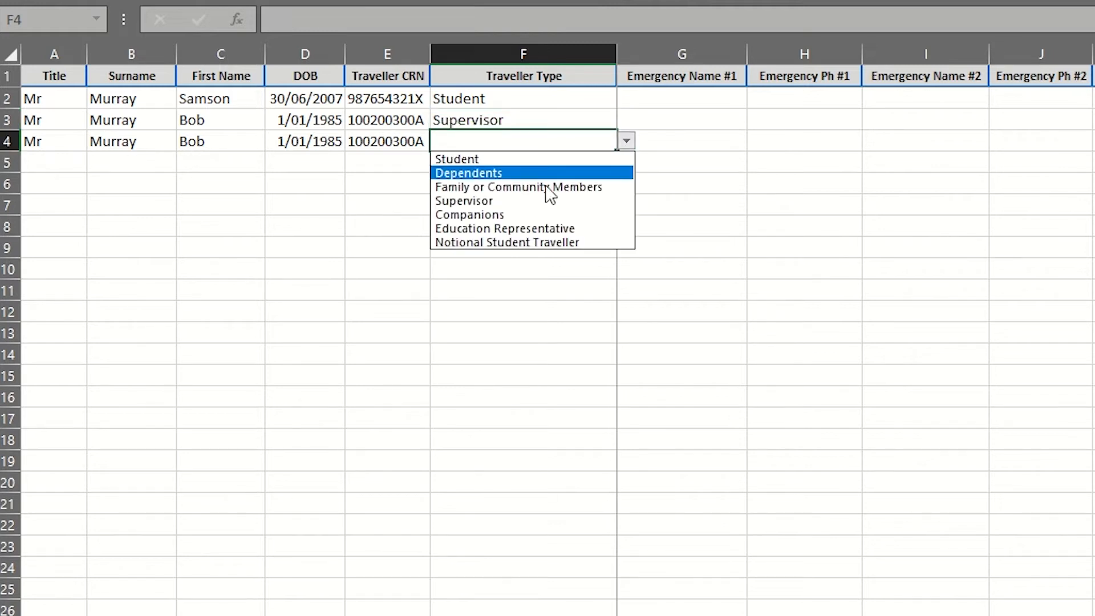
{"action": "left_click", "coordinate": [534, 203]}
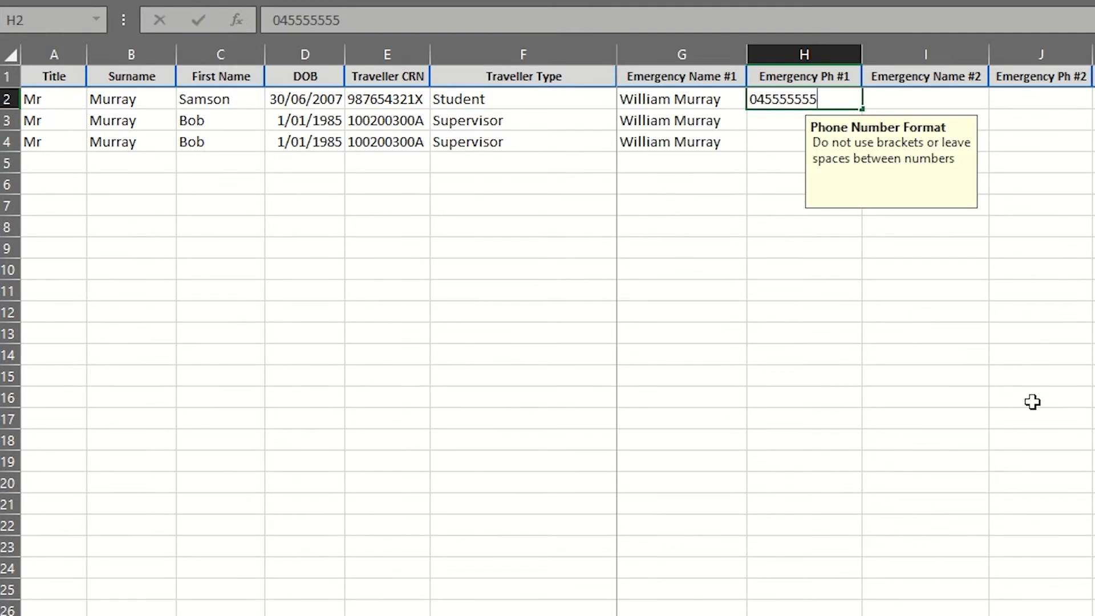
- Finish entering the emergency contact phone numbers in column H
{"action": "type", "text": "55555555"}
{"action": "key", "text": "Return"}
{"action": "type", "text": "0455"}
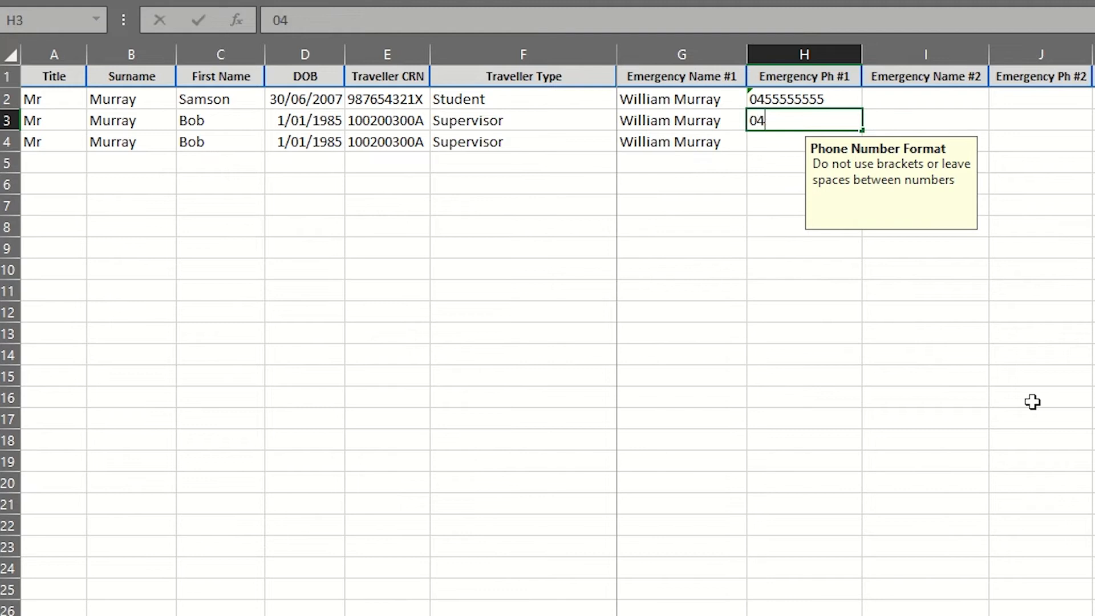
{"action": "type", "text": "555555"}
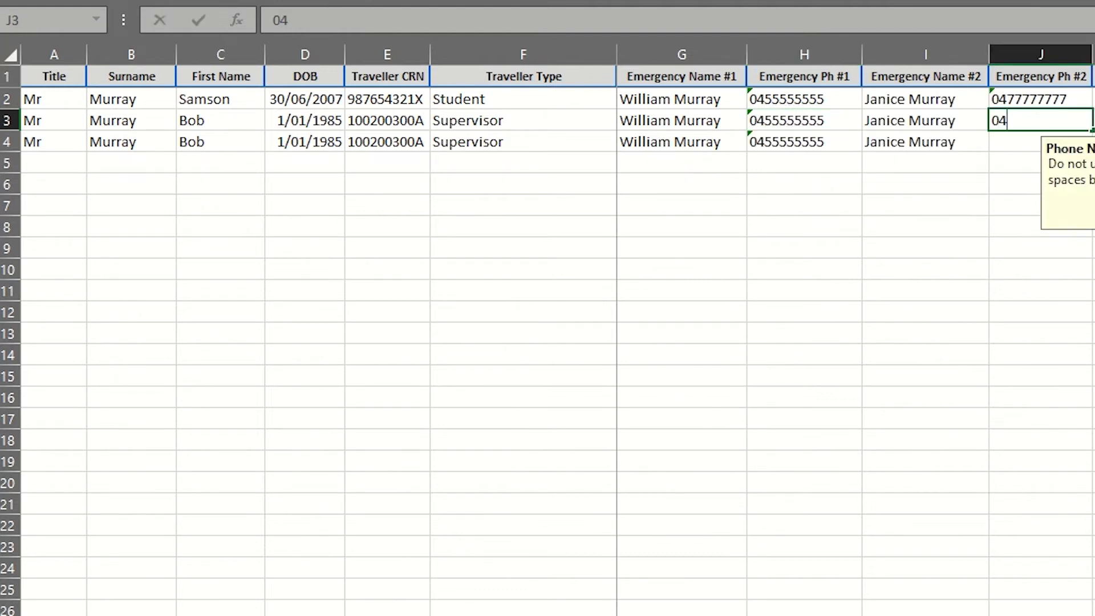
{"action": "type", "text": "77777777"}
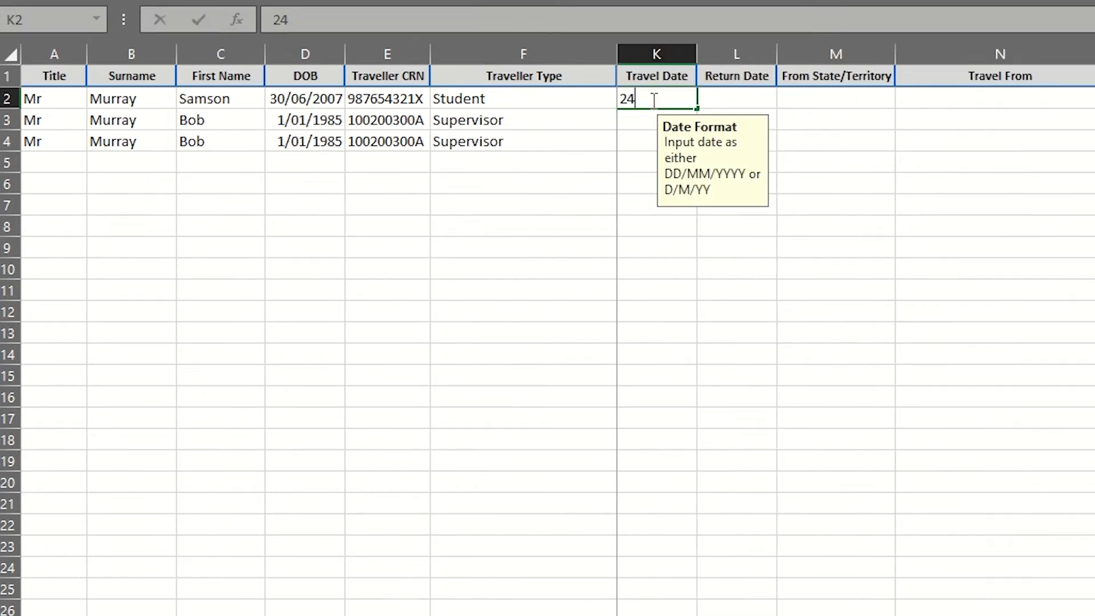
- Enter the travel and return dates, including 18/07/2022, 23/06/2022, 24/06/2022 and 19/07/2022
{"action": "type", "text": "/07/2022"}
{"action": "key", "text": "Tab"}
{"action": "type", "text": "18/07/2022"}
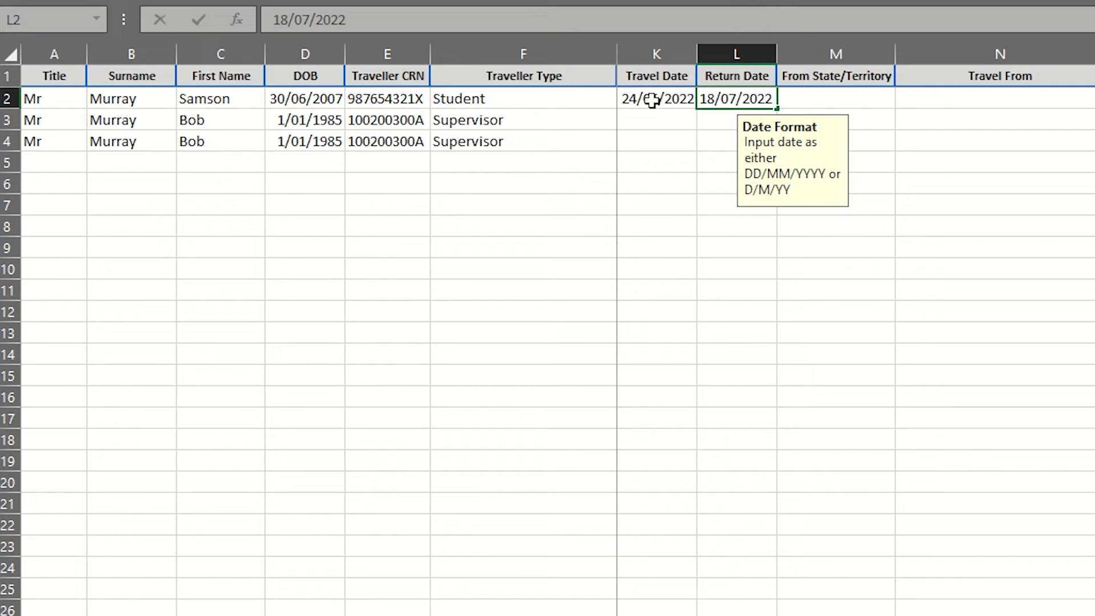
{"action": "left_click", "coordinate": [649, 121]}
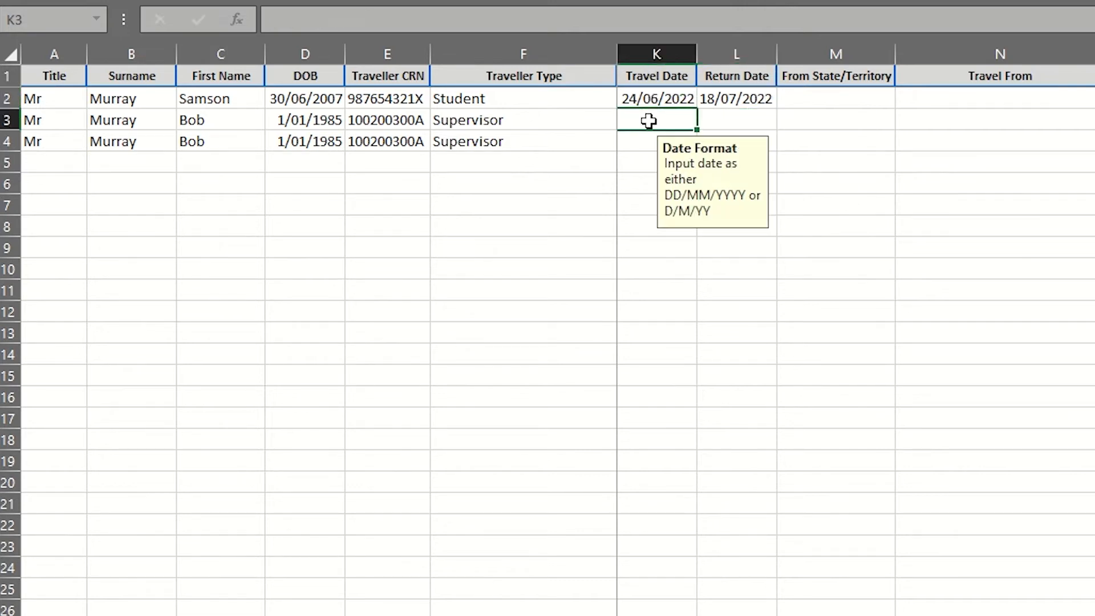
{"action": "type", "text": "23/06/2022"}
{"action": "key", "text": "Tab"}
{"action": "type", "text": "24/06/2"}
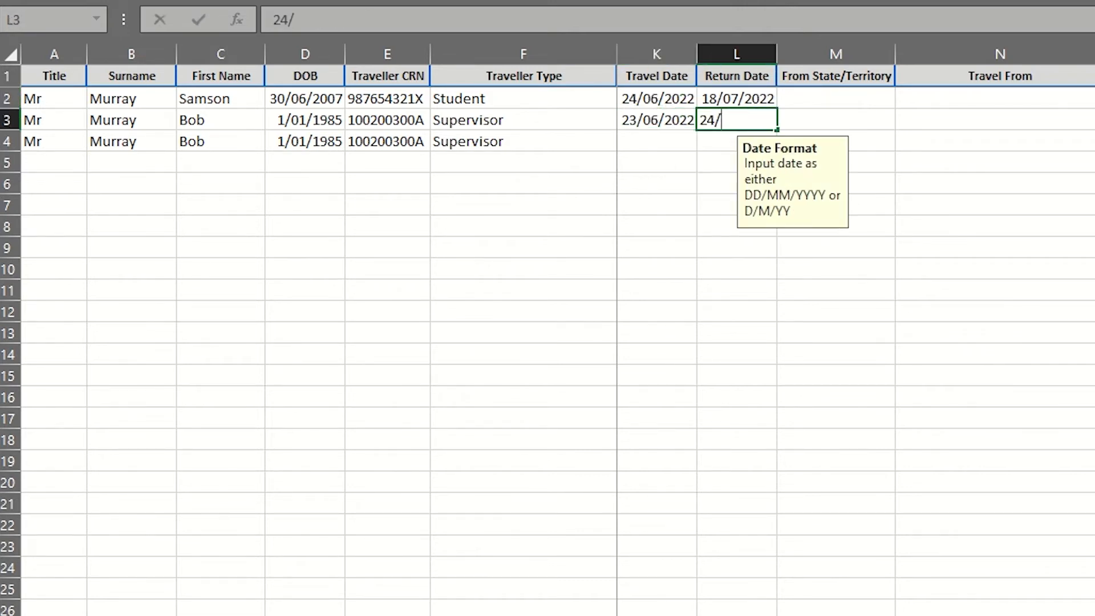
{"action": "type", "text": "022"}
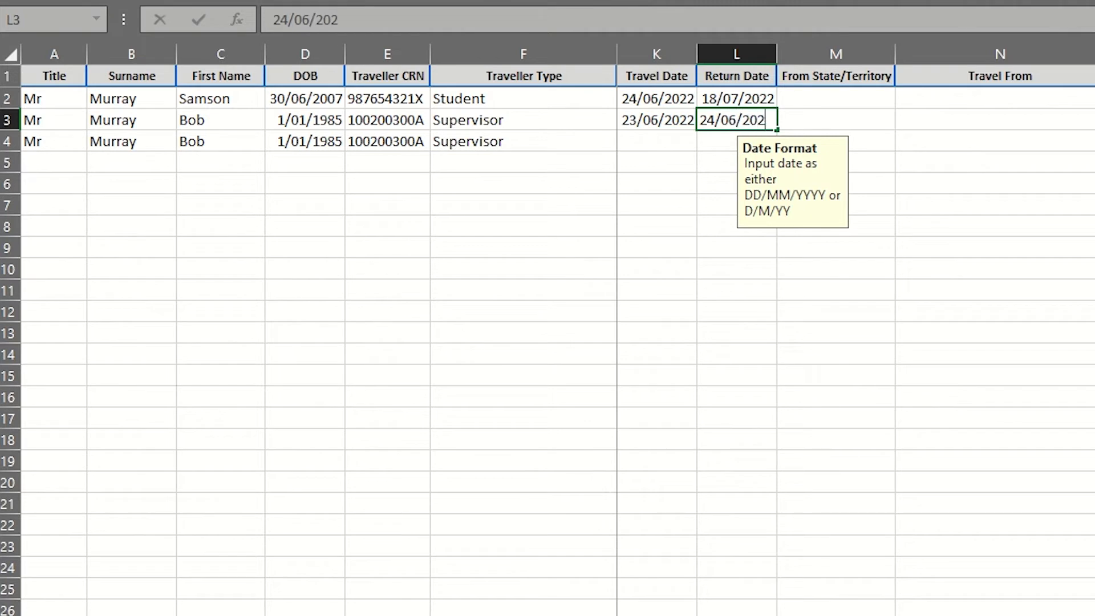
{"action": "type", "text": "19"}
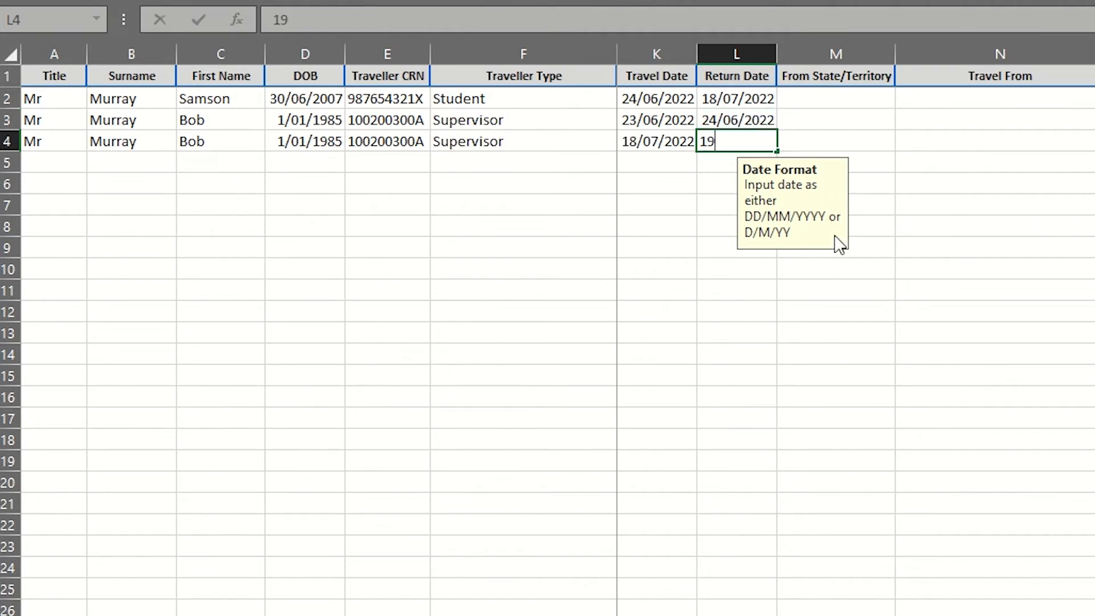
{"action": "type", "text": "/07/2022"}
- Set the departure state to QLD in M2, M3 and M4
{"action": "left_click", "coordinate": [868, 98]}
{"action": "left_click", "coordinate": [905, 99]}
{"action": "left_click", "coordinate": [877, 130]}
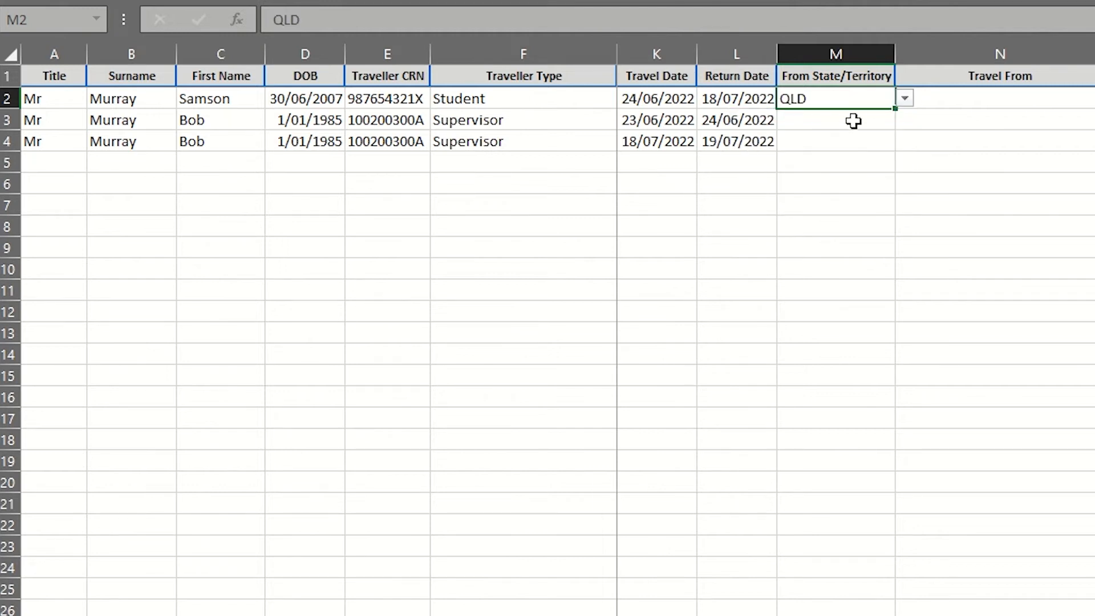
{"action": "left_click", "coordinate": [855, 118]}
{"action": "left_click", "coordinate": [904, 120]}
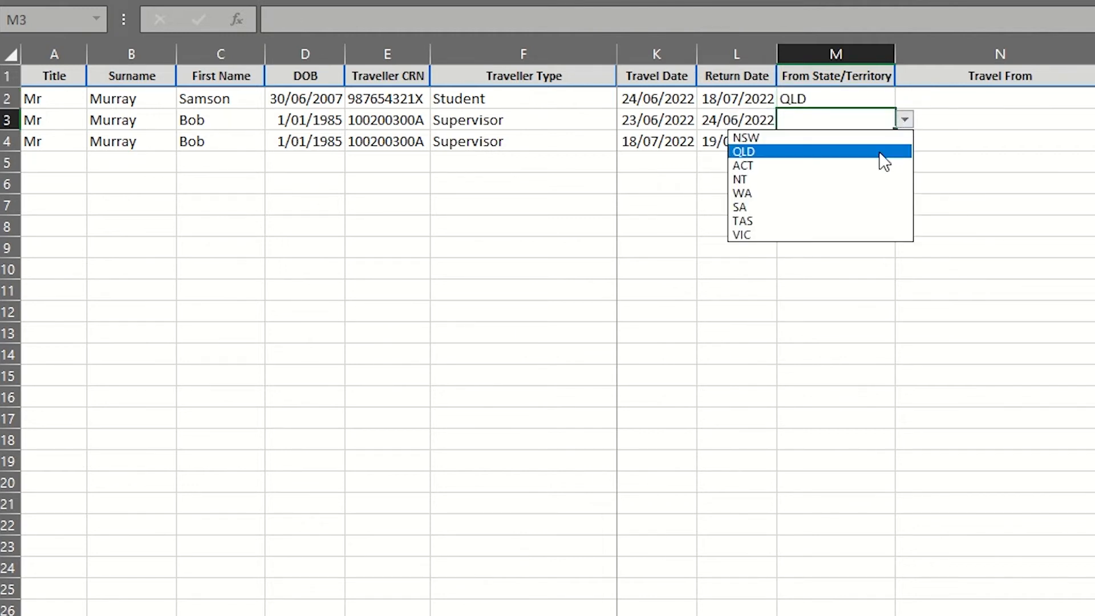
{"action": "left_click", "coordinate": [872, 151]}
{"action": "left_click", "coordinate": [844, 142]}
{"action": "left_click", "coordinate": [904, 141]}
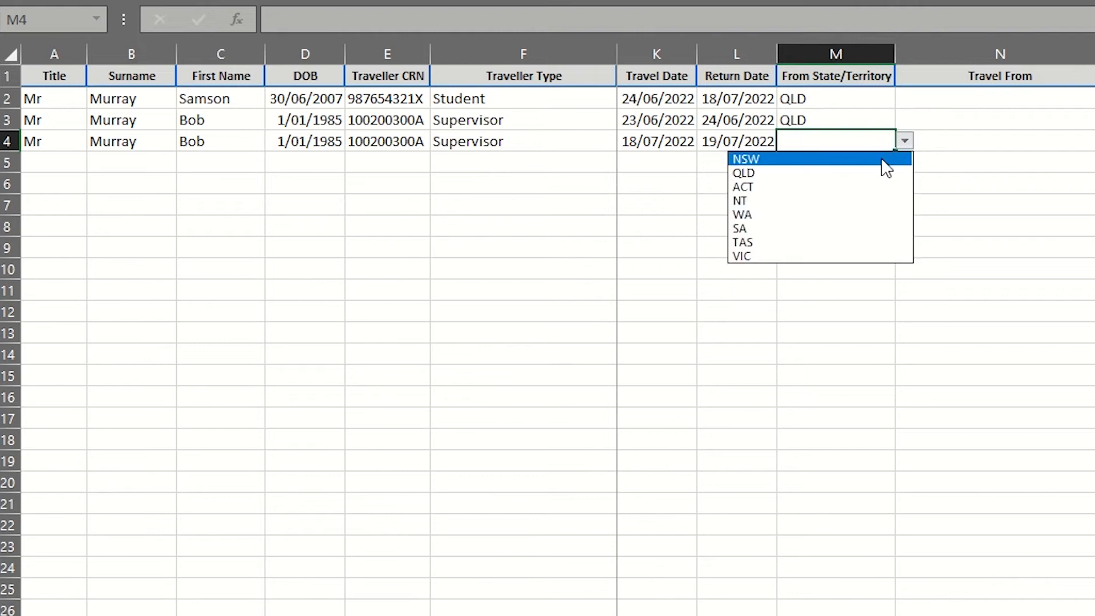
{"action": "left_click", "coordinate": [866, 172]}
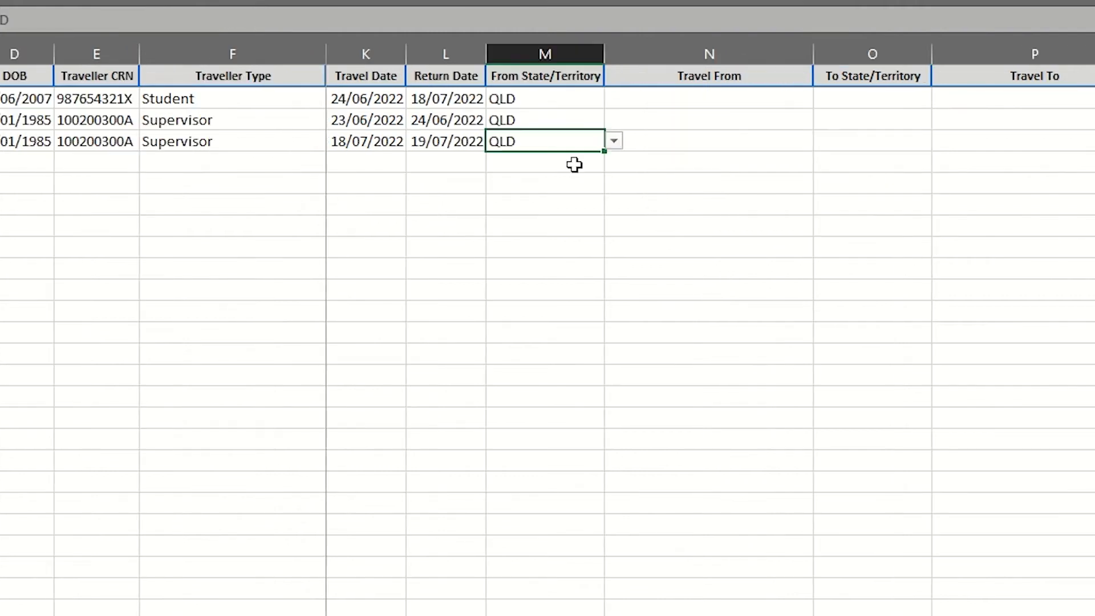
- Choose TOWNSVILLE as the first traveller's Travel From town in N2
{"action": "left_click", "coordinate": [723, 98]}
{"action": "left_click", "coordinate": [823, 98]}
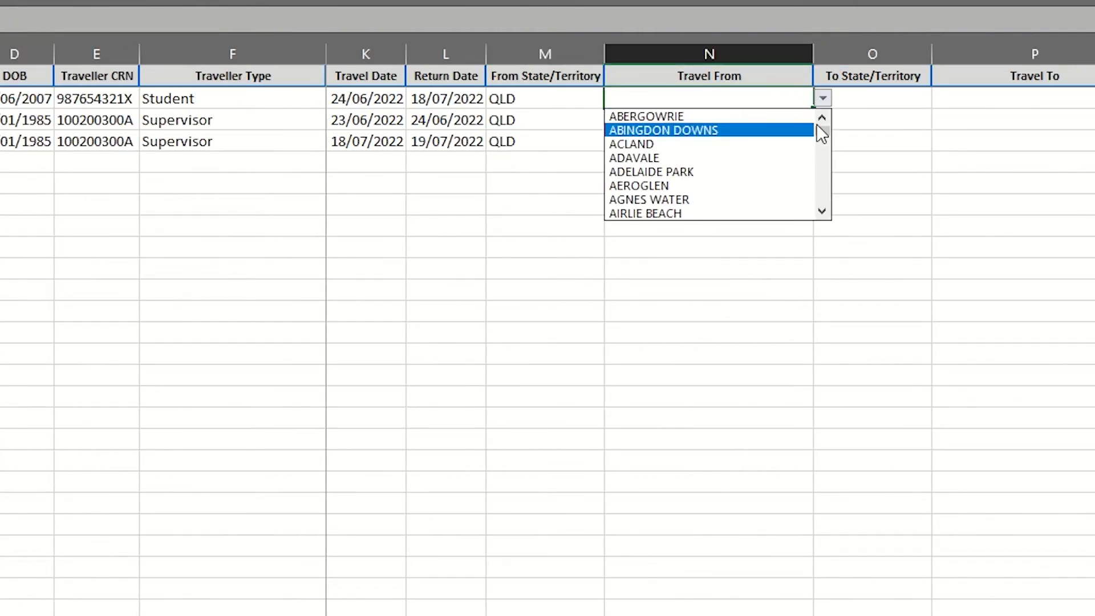
{"action": "left_click_drag", "start_coordinate": [825, 140], "coordinate": [823, 201]}
{"action": "left_click", "coordinate": [720, 157]}
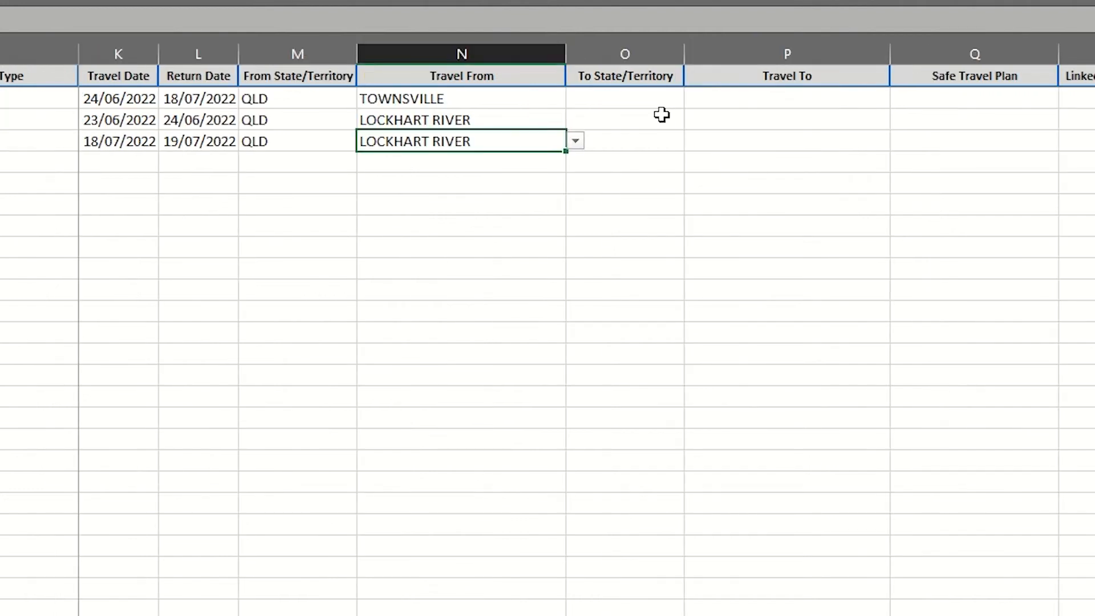
- Set the destination state to QLD in O2, O3 and O4
{"action": "left_click", "coordinate": [678, 98]}
{"action": "left_click", "coordinate": [693, 98]}
{"action": "left_click", "coordinate": [679, 130]}
{"action": "left_click", "coordinate": [666, 119]}
{"action": "left_click", "coordinate": [694, 120]}
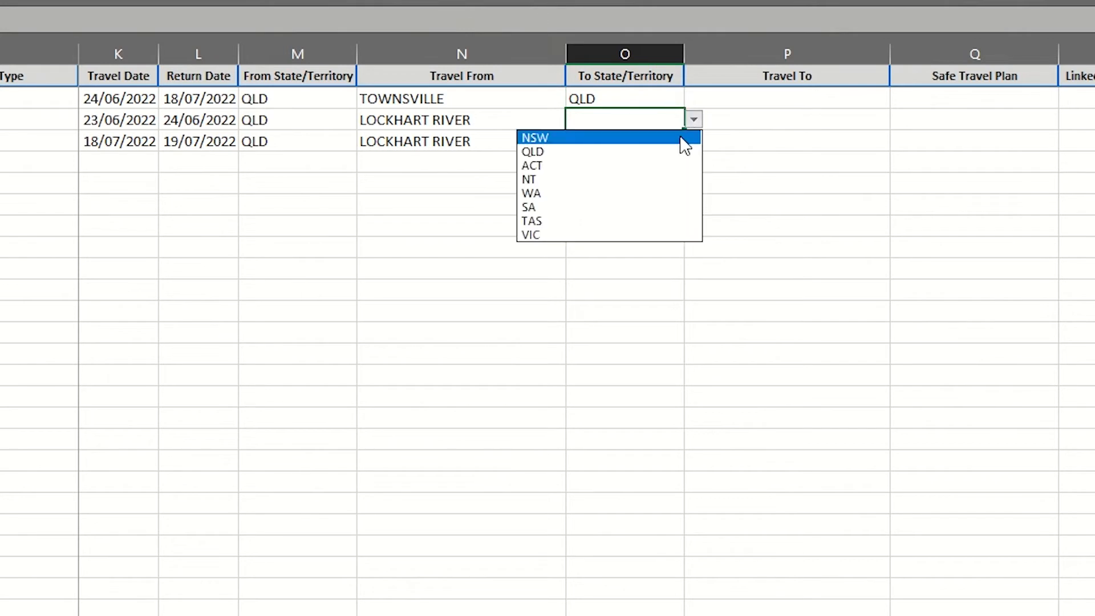
{"action": "left_click", "coordinate": [674, 154]}
{"action": "left_click", "coordinate": [669, 139]}
{"action": "left_click", "coordinate": [694, 141]}
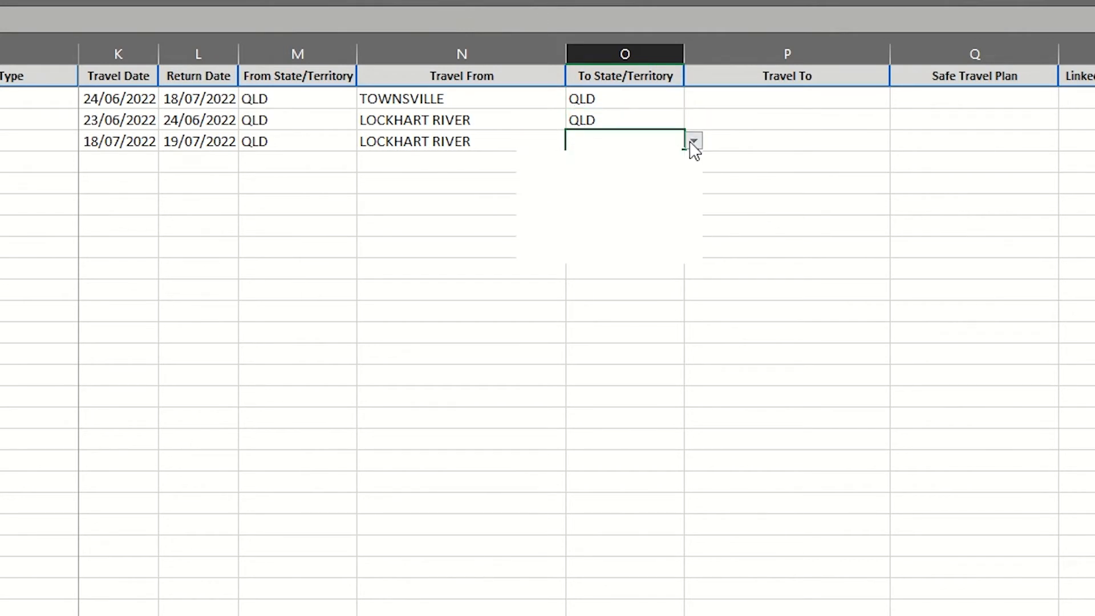
{"action": "left_click", "coordinate": [667, 172]}
- Choose LOCKHART RIVER as the first traveller's Travel To town in P2
{"action": "left_click", "coordinate": [885, 98]}
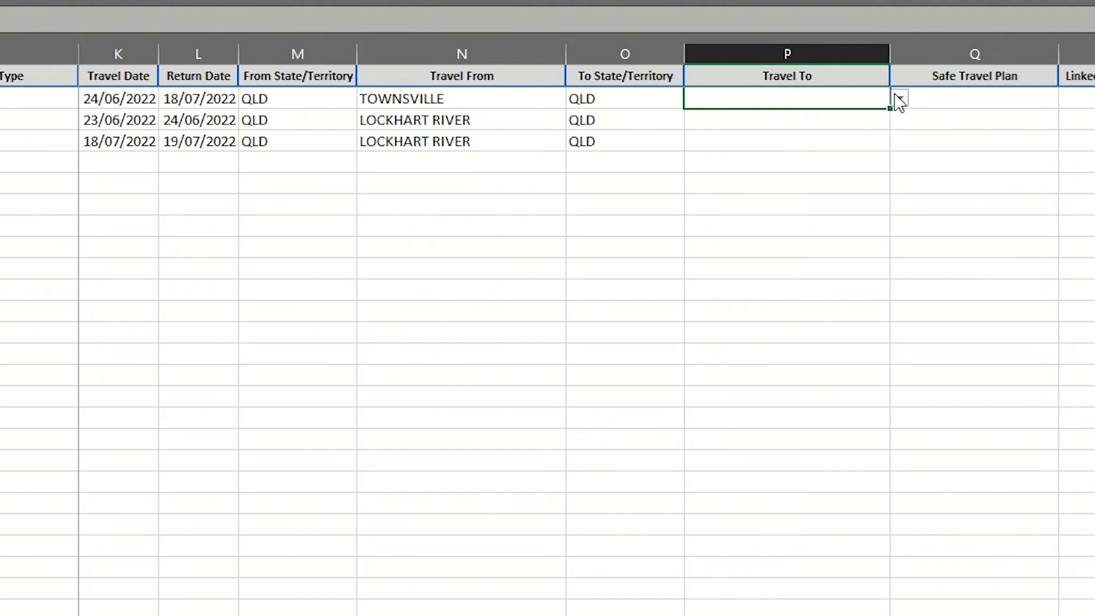
{"action": "left_click", "coordinate": [899, 98]}
{"action": "left_click_drag", "start_coordinate": [900, 137], "coordinate": [901, 173]}
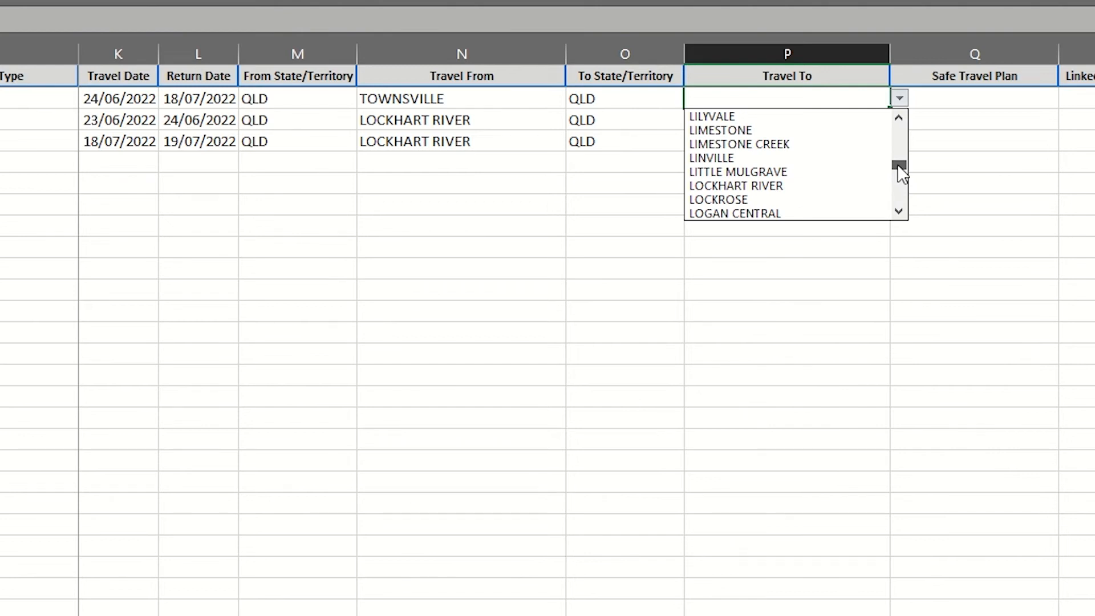
{"action": "left_click", "coordinate": [814, 187]}
{"action": "left_click", "coordinate": [868, 120]}
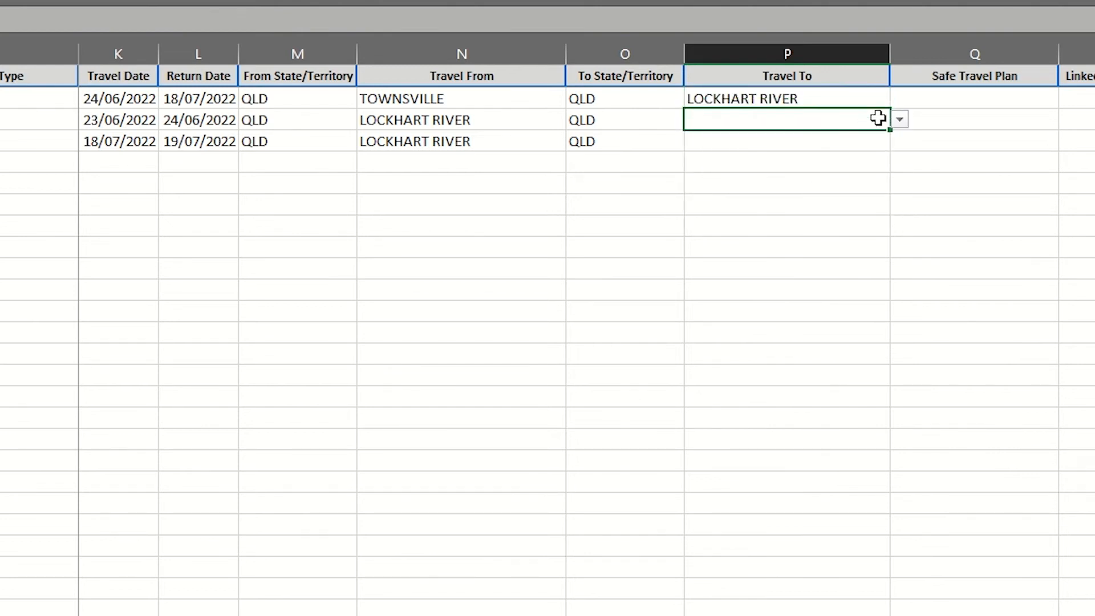
{"action": "left_click", "coordinate": [901, 121]}
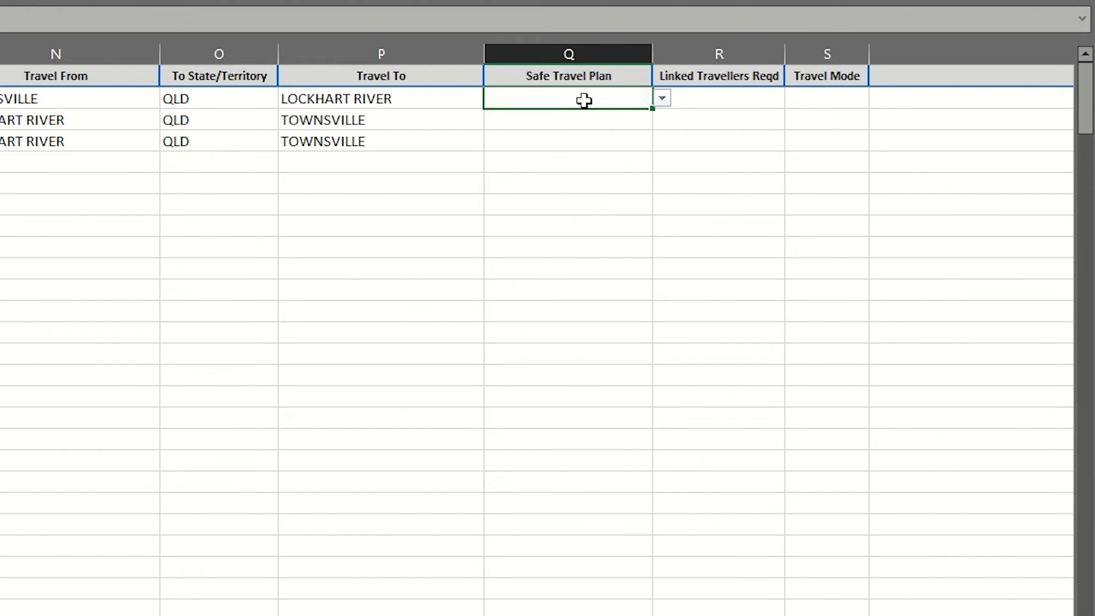
- Set Safe Travel Plan to Yes for the first traveller and No for the third
{"action": "left_click", "coordinate": [661, 98]}
{"action": "left_click", "coordinate": [637, 116]}
{"action": "left_click", "coordinate": [613, 117]}
{"action": "left_click", "coordinate": [663, 120]}
{"action": "left_click", "coordinate": [572, 140]}
{"action": "left_click", "coordinate": [662, 141]}
{"action": "left_click", "coordinate": [603, 173]}
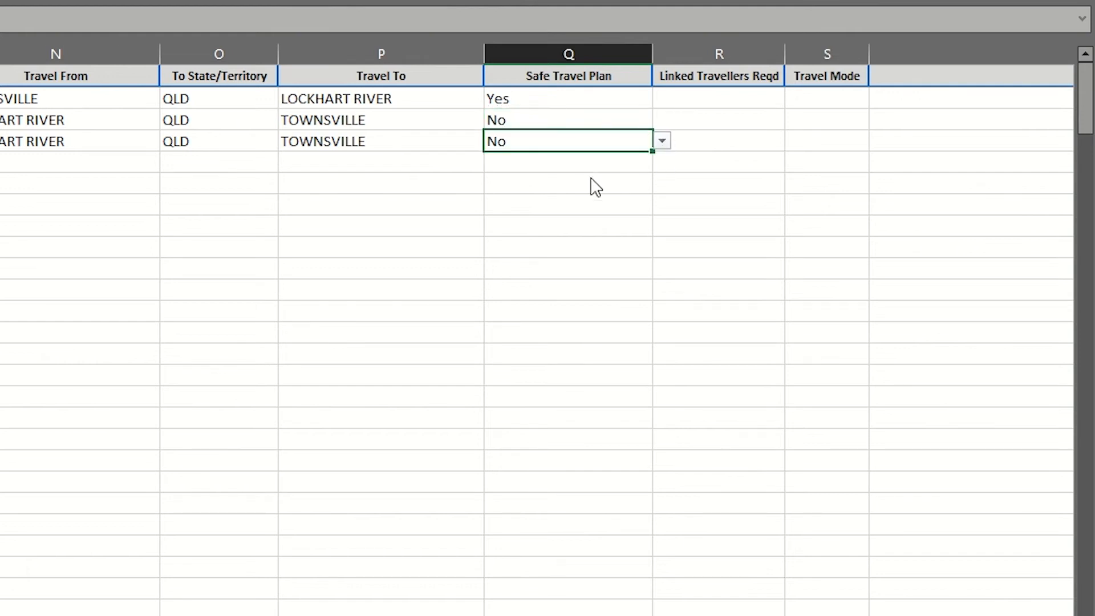
{"action": "left_click", "coordinate": [882, 606]}
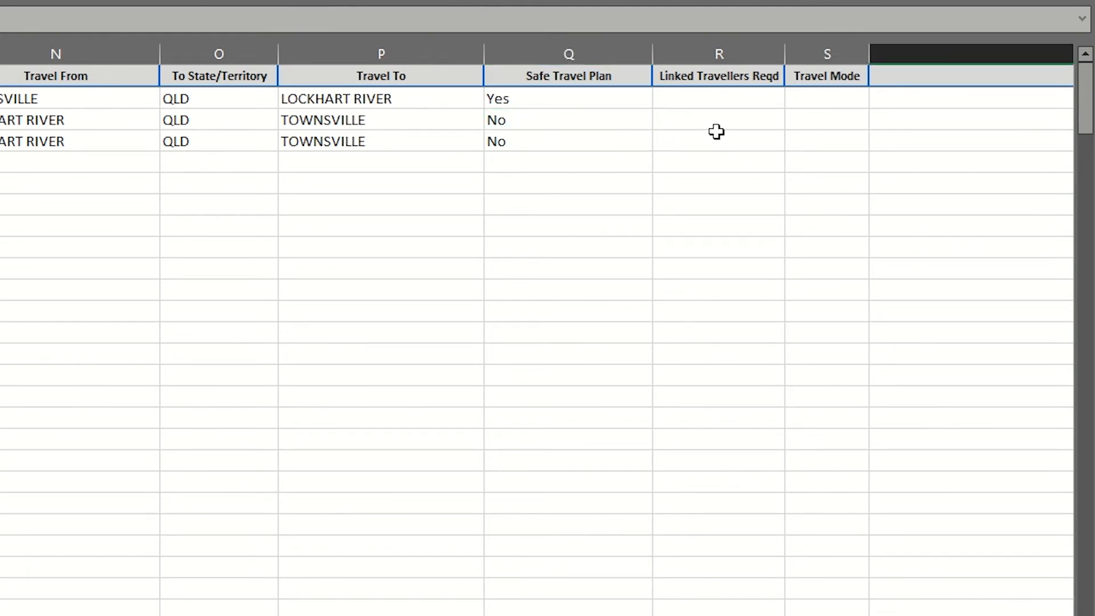
- Set Linked Travellers Reqd to Yes for all three traveller rows
{"action": "left_click", "coordinate": [716, 99]}
{"action": "left_click", "coordinate": [790, 103]}
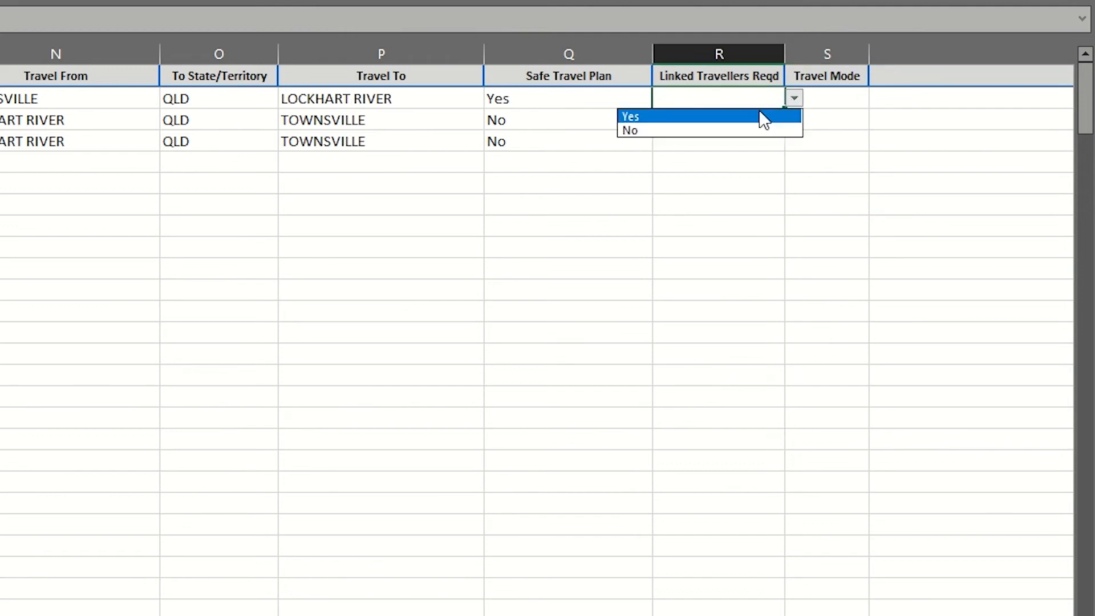
{"action": "left_click", "coordinate": [763, 116]}
{"action": "left_click", "coordinate": [751, 119]}
{"action": "left_click", "coordinate": [792, 121]}
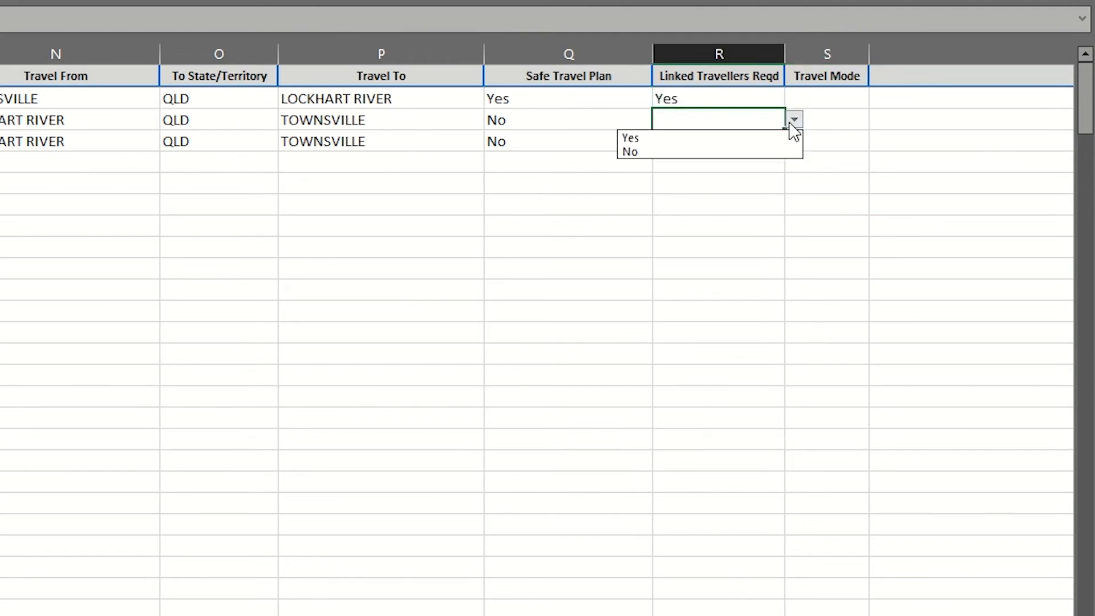
{"action": "left_click", "coordinate": [737, 141]}
{"action": "left_click", "coordinate": [734, 142]}
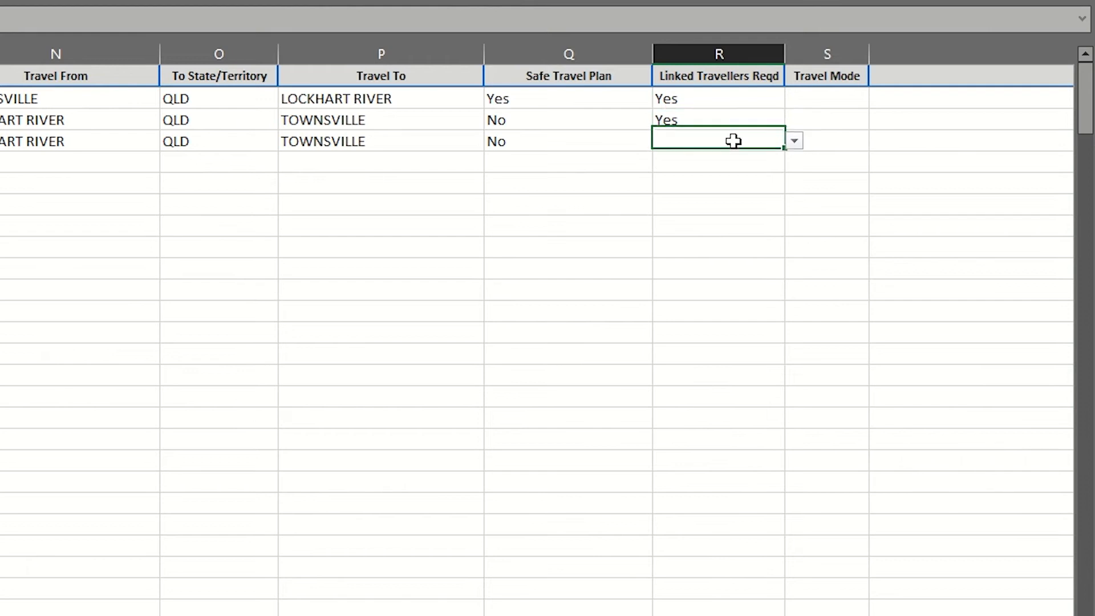
{"action": "left_click", "coordinate": [793, 141]}
{"action": "left_click", "coordinate": [724, 159]}
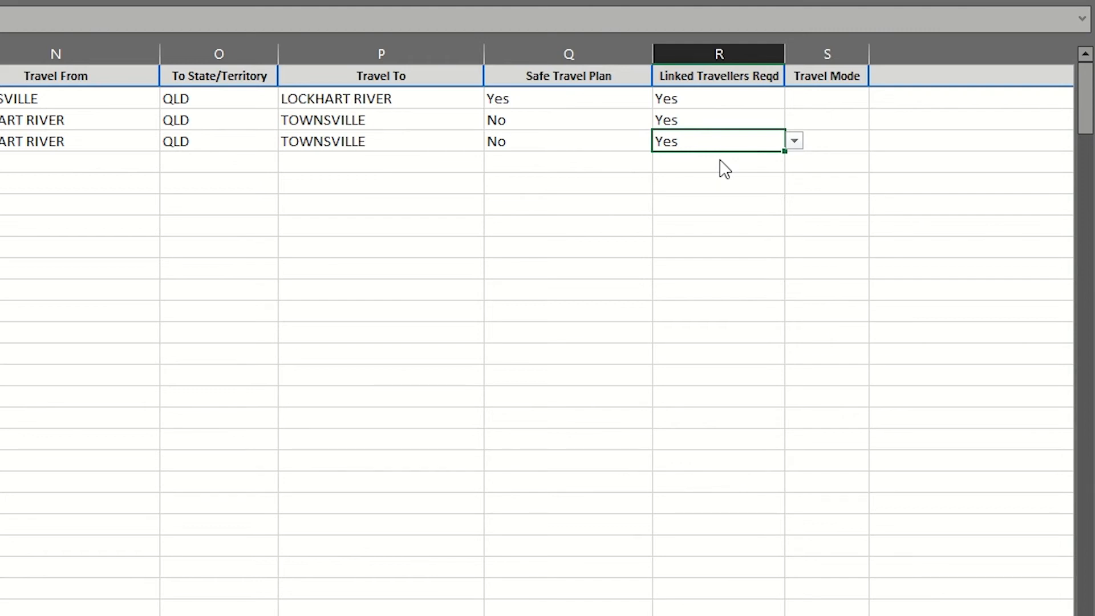
- Set Travel Mode to Air for rows 2, 3 and 4
{"action": "left_click", "coordinate": [838, 98]}
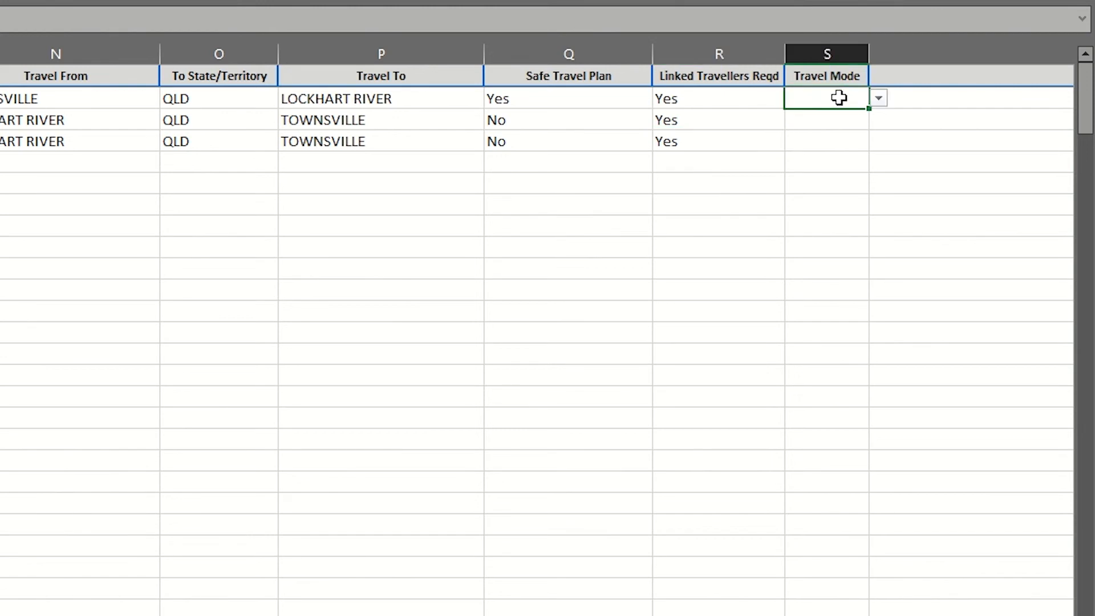
{"action": "left_click", "coordinate": [878, 98]}
{"action": "left_click", "coordinate": [839, 121]}
{"action": "left_click", "coordinate": [838, 121]}
{"action": "left_click", "coordinate": [878, 120]}
{"action": "left_click", "coordinate": [830, 138]}
{"action": "left_click", "coordinate": [830, 143]}
{"action": "left_click", "coordinate": [878, 140]}
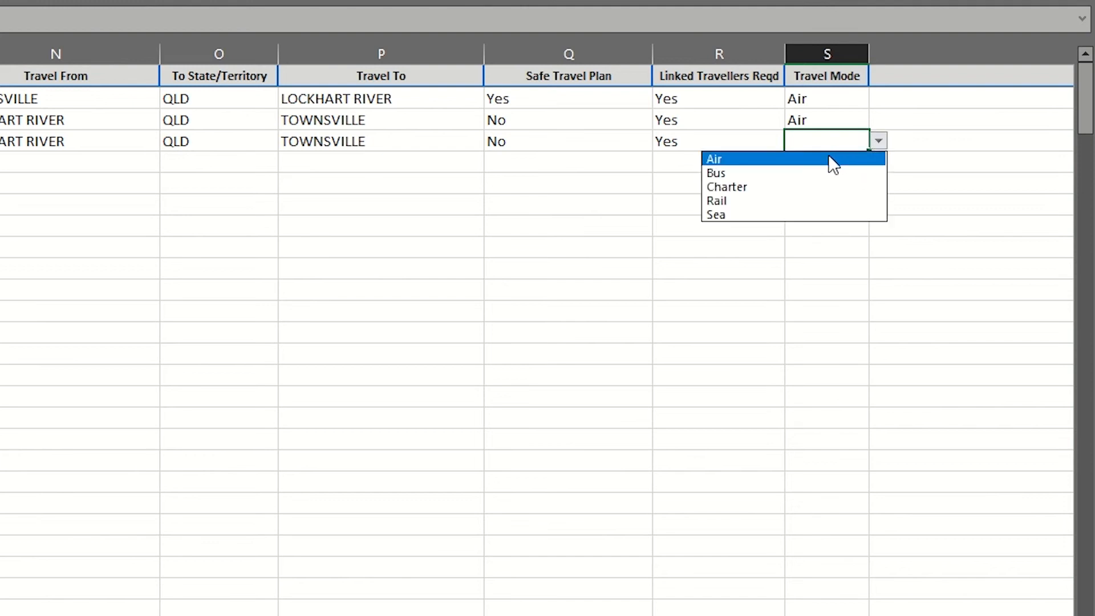
{"action": "left_click", "coordinate": [829, 159]}
- In the first row's Comments cell, note that extra luggage is requested for the student's winter bedding on the return trip
{"action": "scroll", "coordinate": [538, 329], "scroll_direction": "right", "scroll_amount": 3}
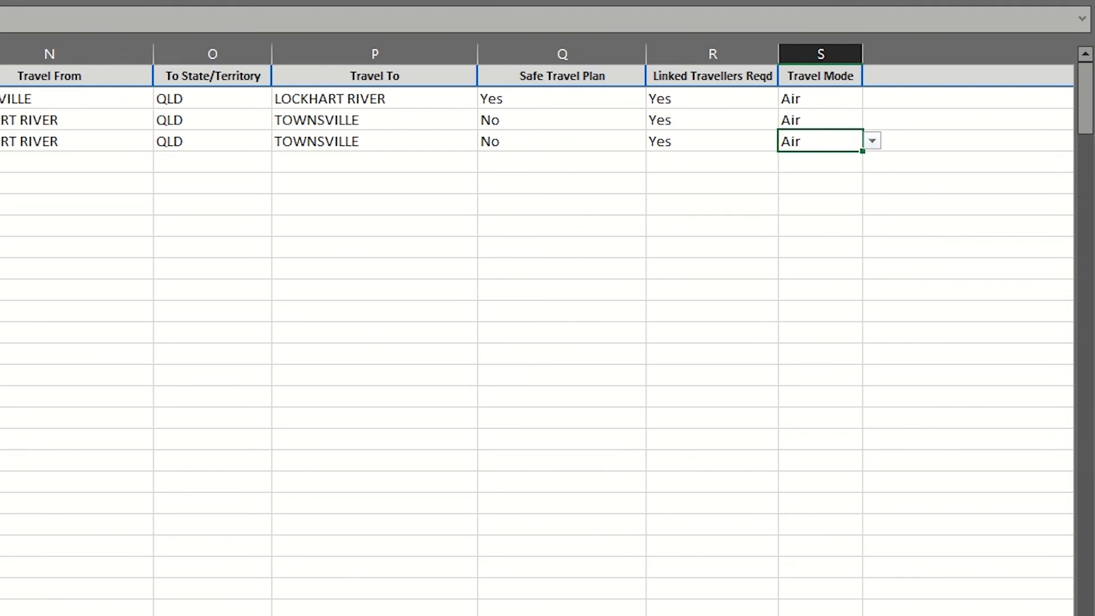
{"action": "scroll", "coordinate": [537, 329], "scroll_direction": "right", "scroll_amount": 2}
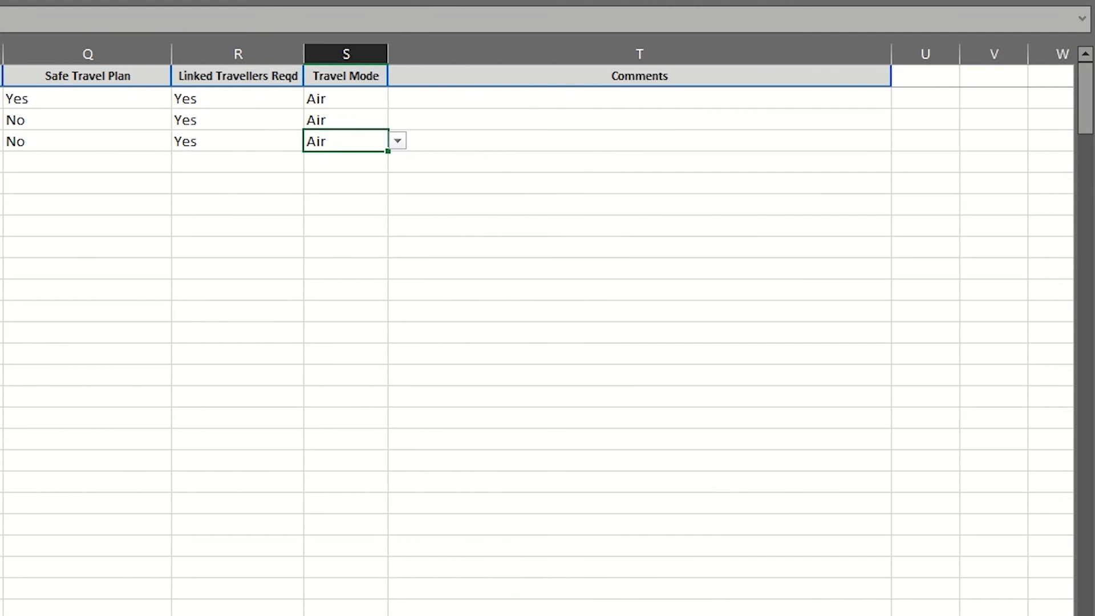
{"action": "left_click", "coordinate": [583, 100]}
{"action": "type", "text": "Extra luggage is requested "}
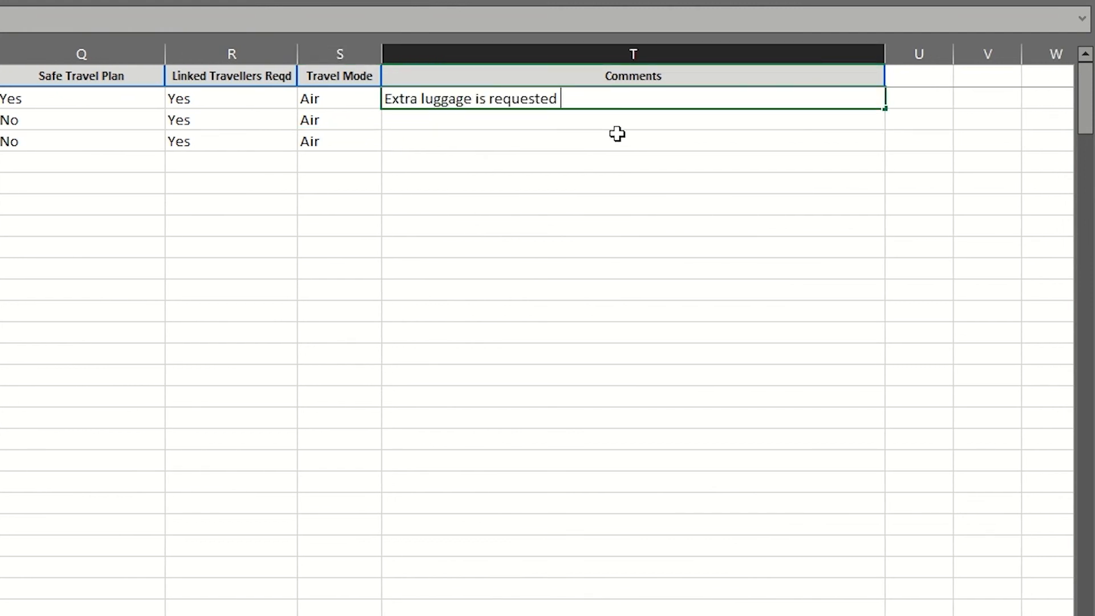
{"action": "type", "text": "for student on return trip to "}
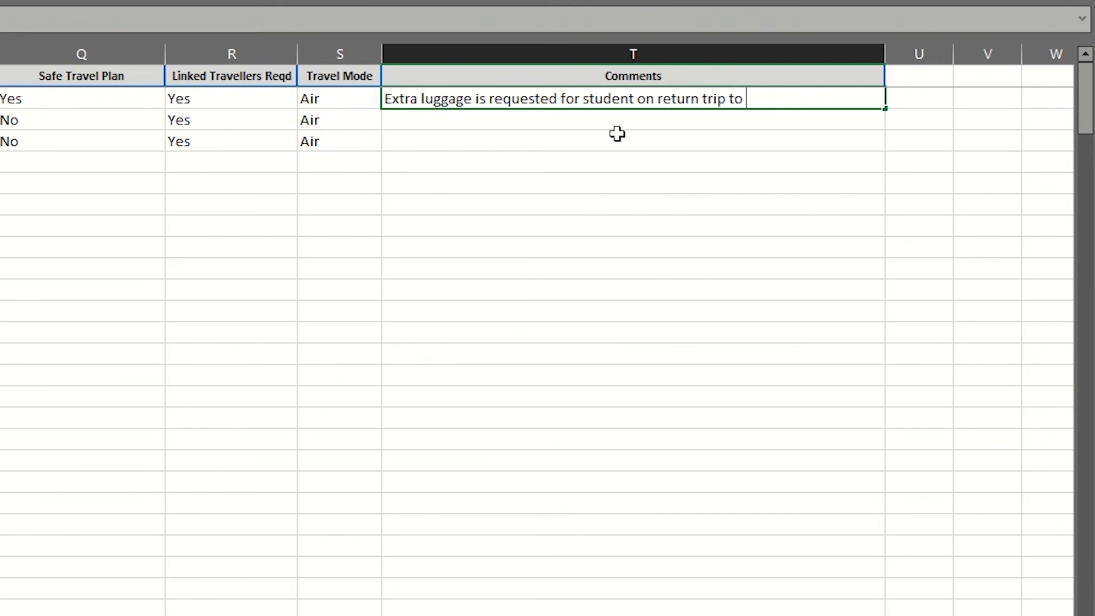
{"action": "type", "text": "bring winter bedding. No transfe"}
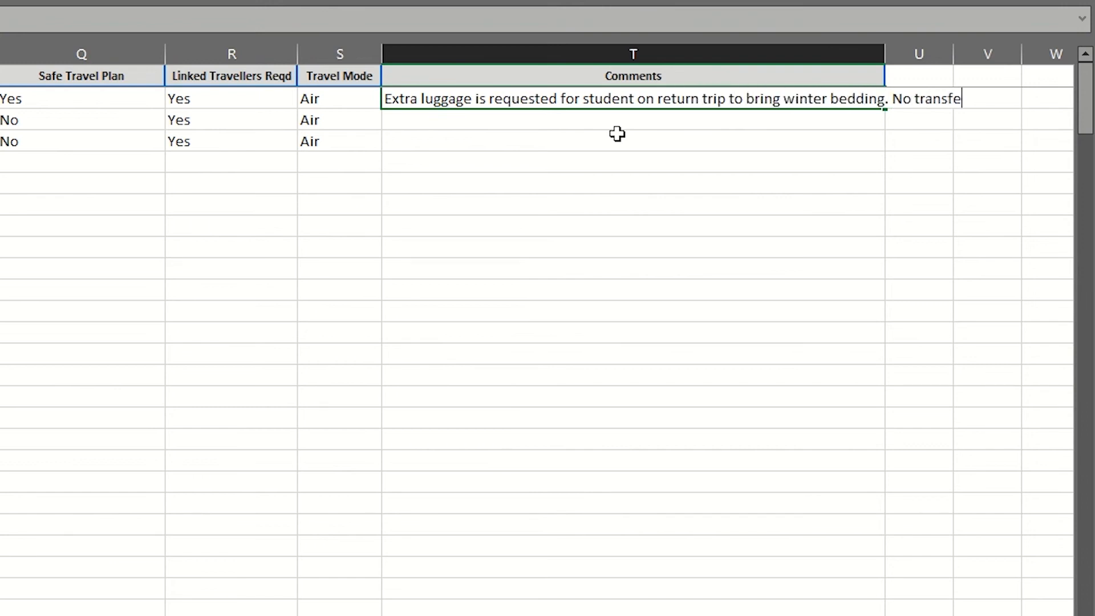
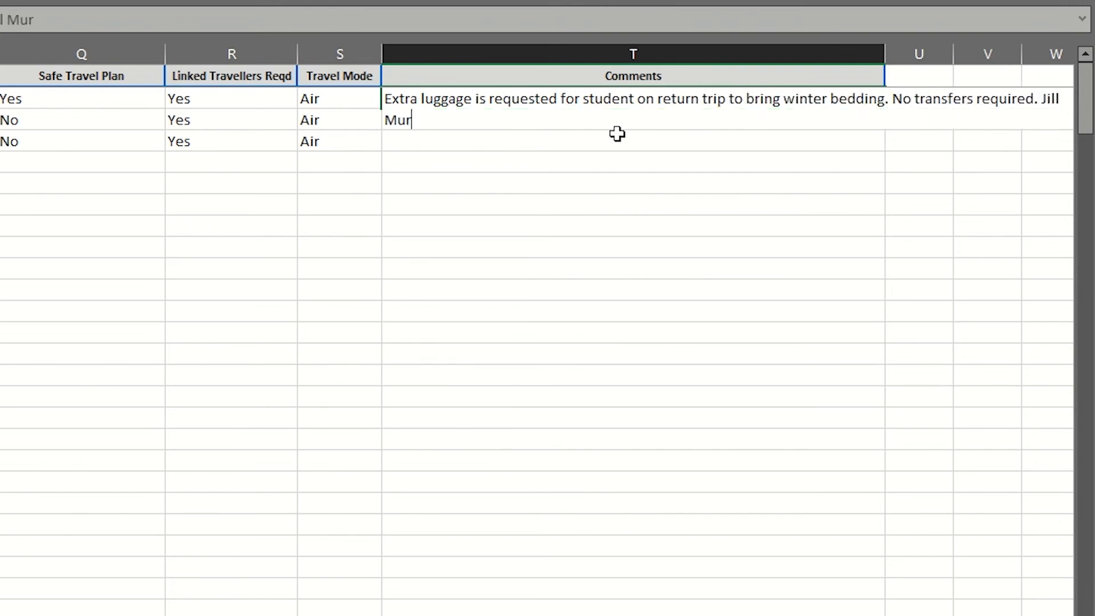
{"action": "type", "text": "4987X - please link student to this person as they are travelling together."}
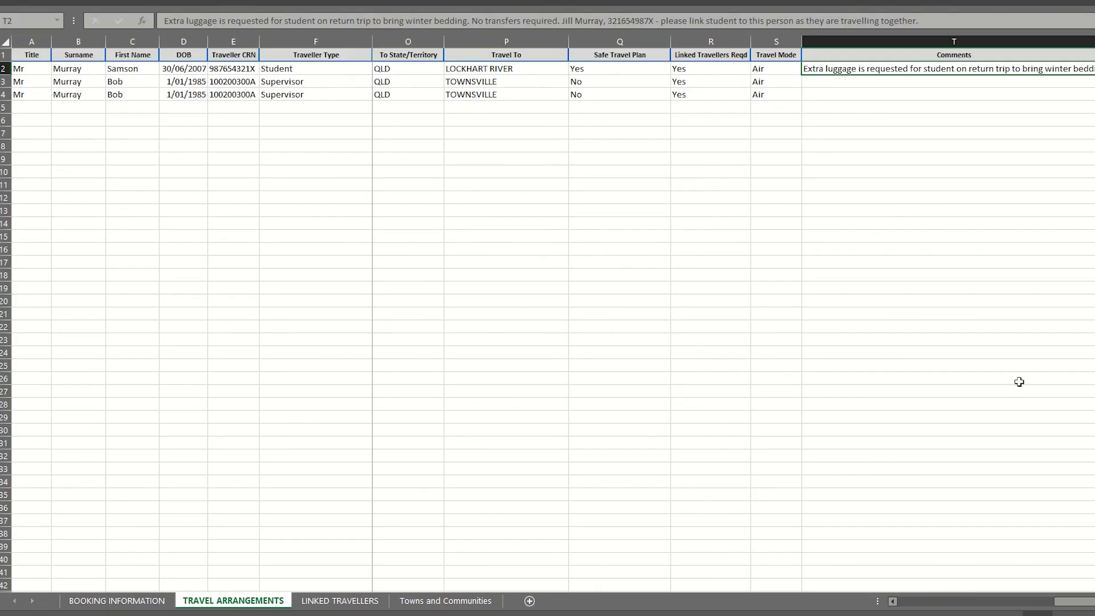
- On the LINKED TRAVELLERS sheet, pair the student with the supervisor's 24/06/2022 booking in row 2
{"action": "left_click", "coordinate": [342, 606]}
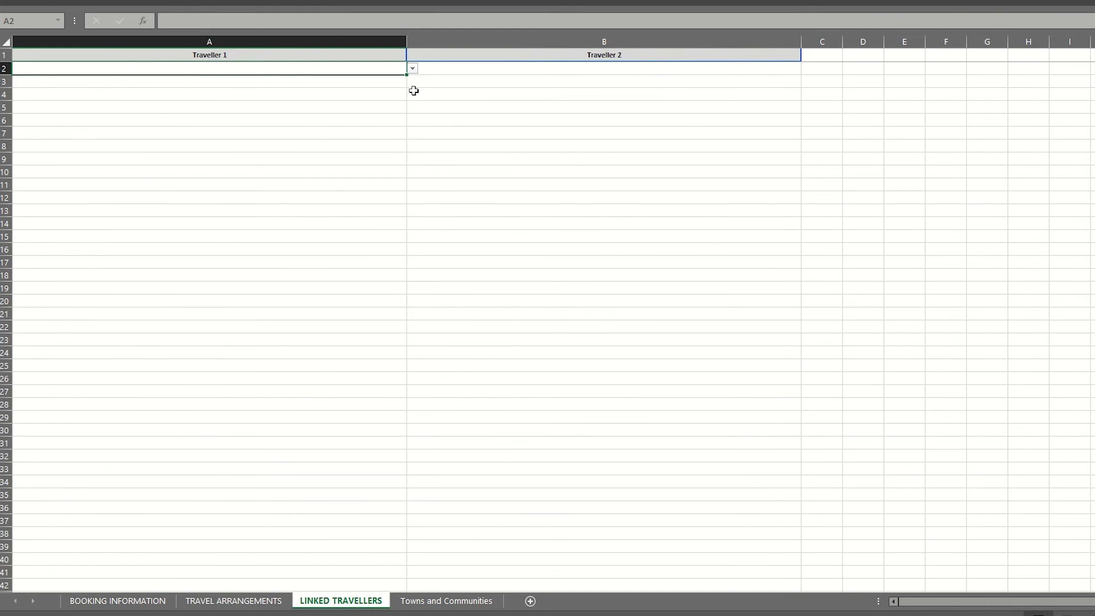
{"action": "left_click", "coordinate": [412, 69]}
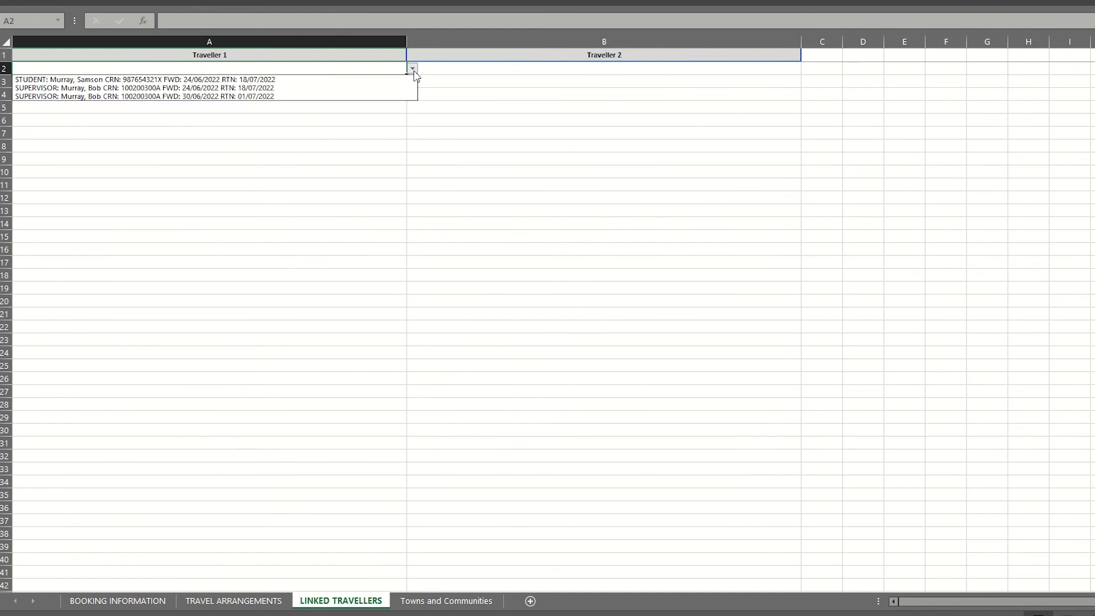
{"action": "left_click", "coordinate": [406, 80]}
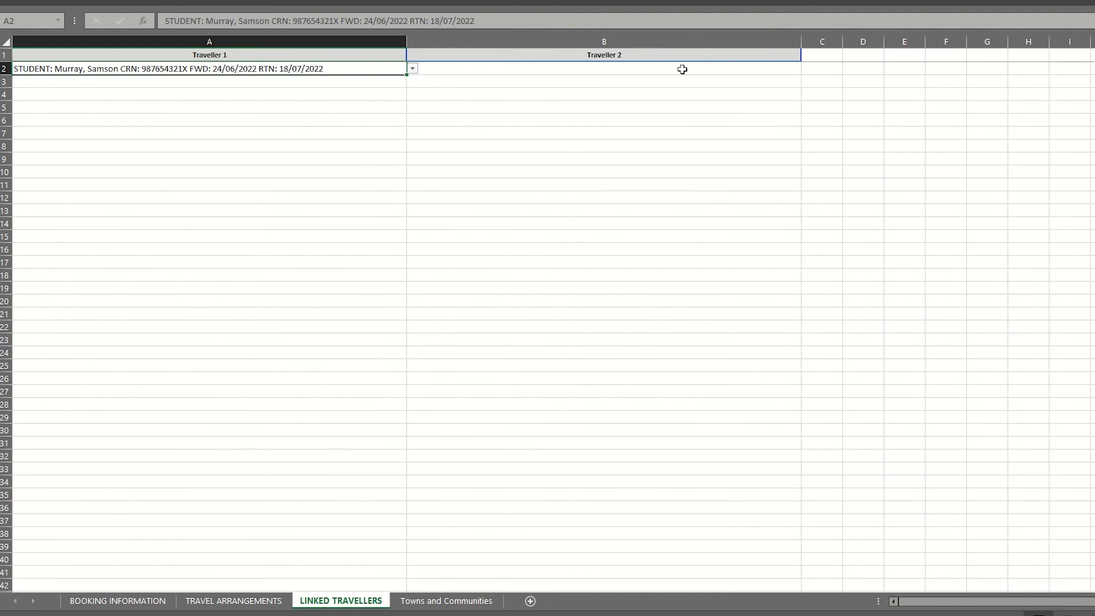
{"action": "left_click", "coordinate": [769, 67]}
{"action": "left_click", "coordinate": [809, 68]}
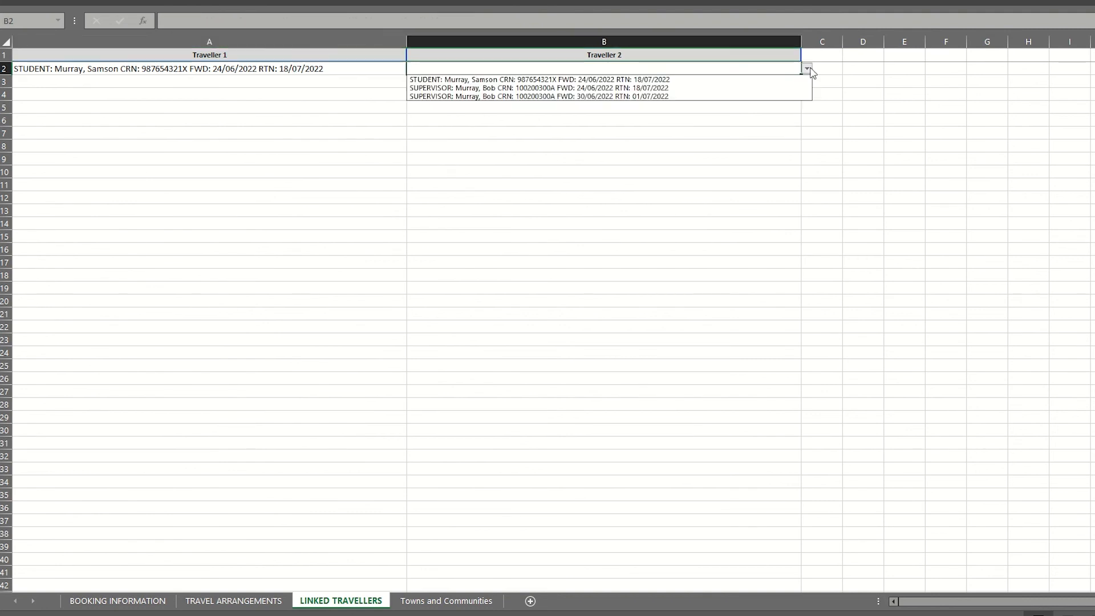
{"action": "left_click", "coordinate": [746, 88]}
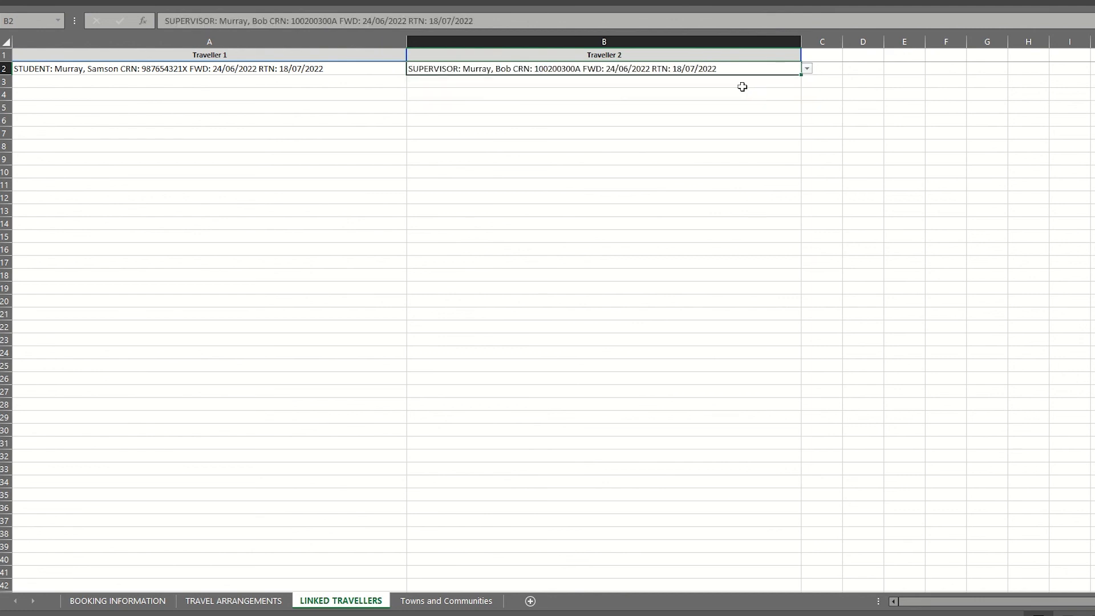
- In row 3, pair the student with the supervisor's 30/06/2022 booking
{"action": "left_click", "coordinate": [399, 83]}
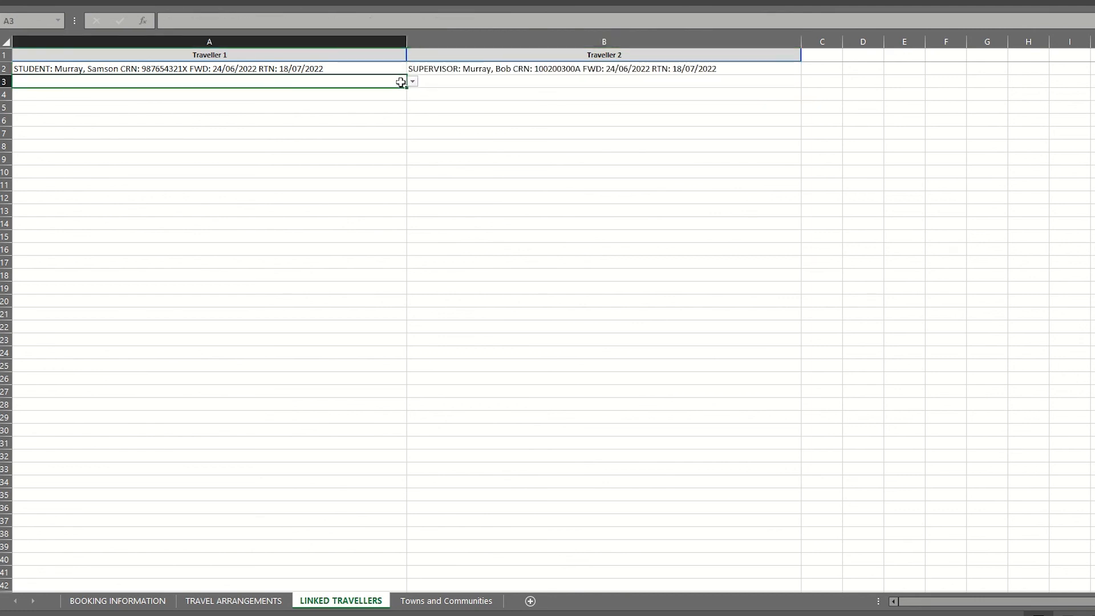
{"action": "left_click", "coordinate": [411, 82]}
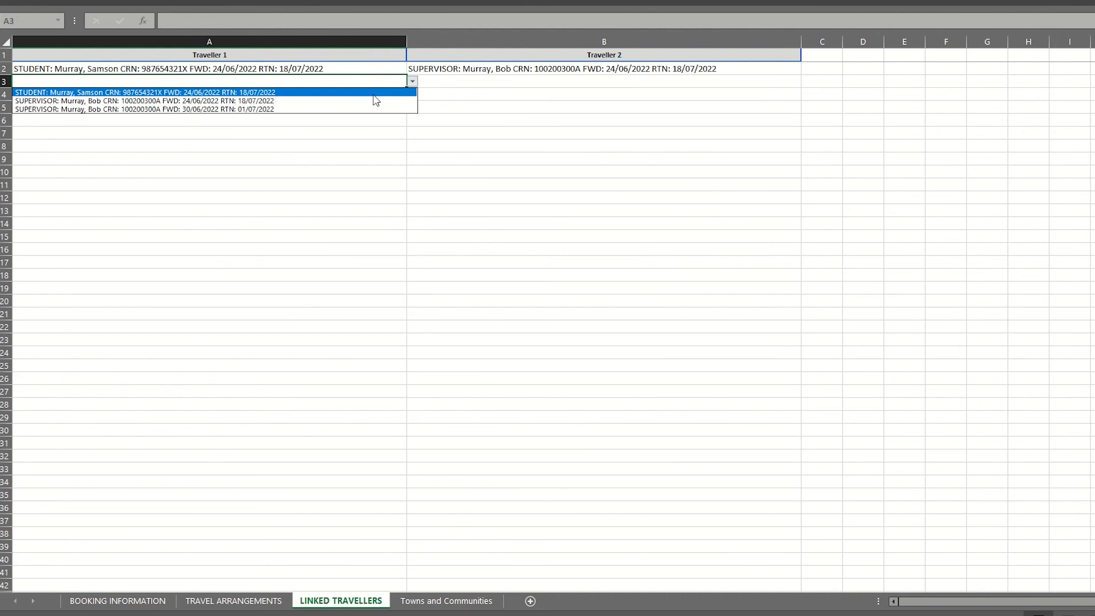
{"action": "left_click", "coordinate": [374, 94]}
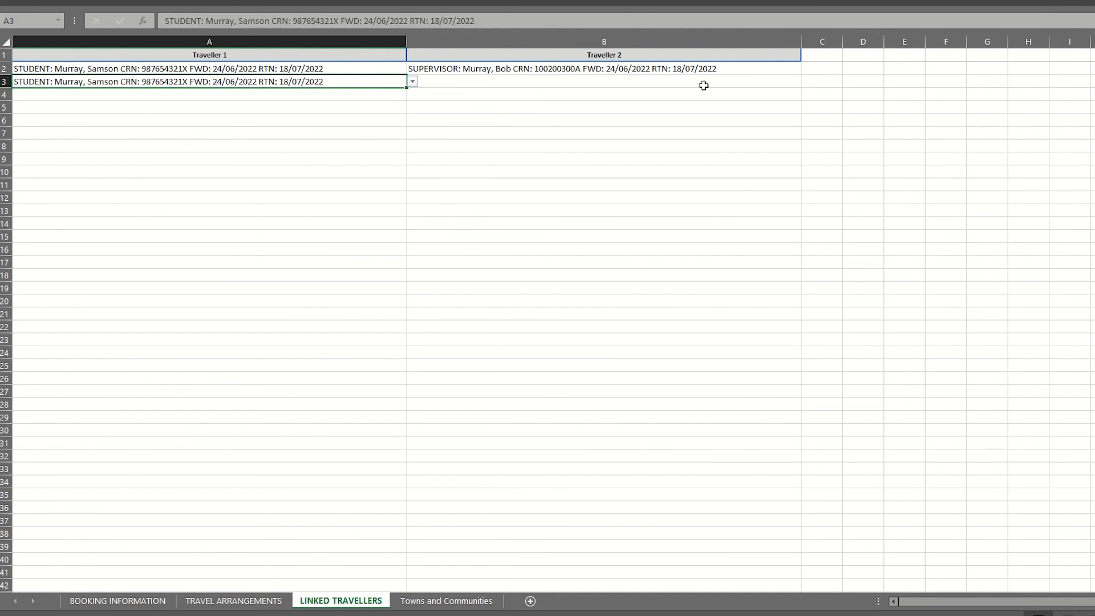
{"action": "left_click", "coordinate": [757, 81]}
{"action": "left_click", "coordinate": [806, 82]}
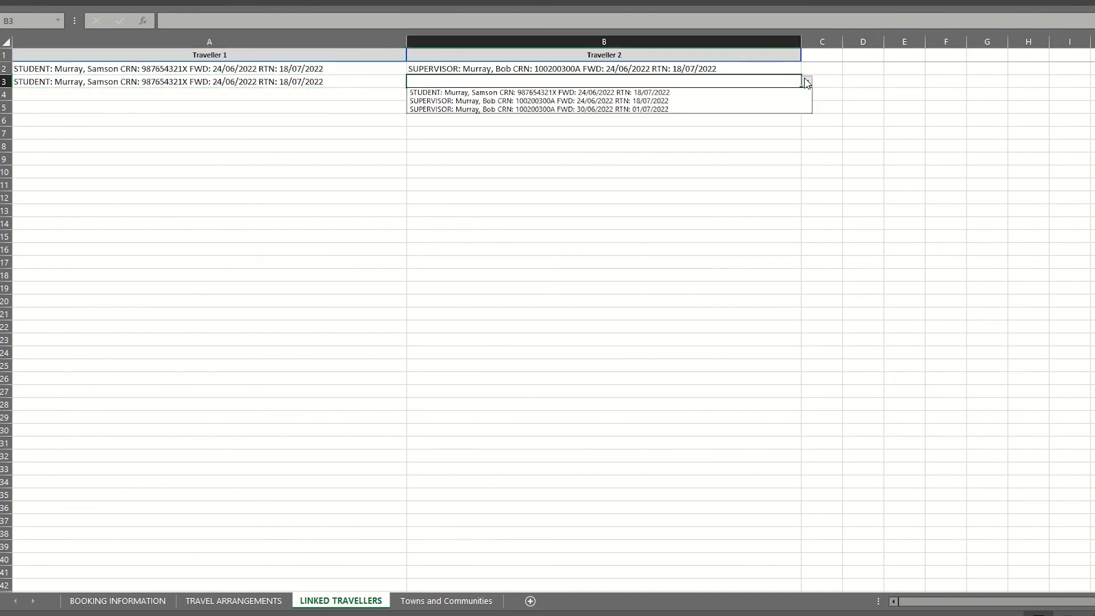
{"action": "left_click", "coordinate": [734, 109]}
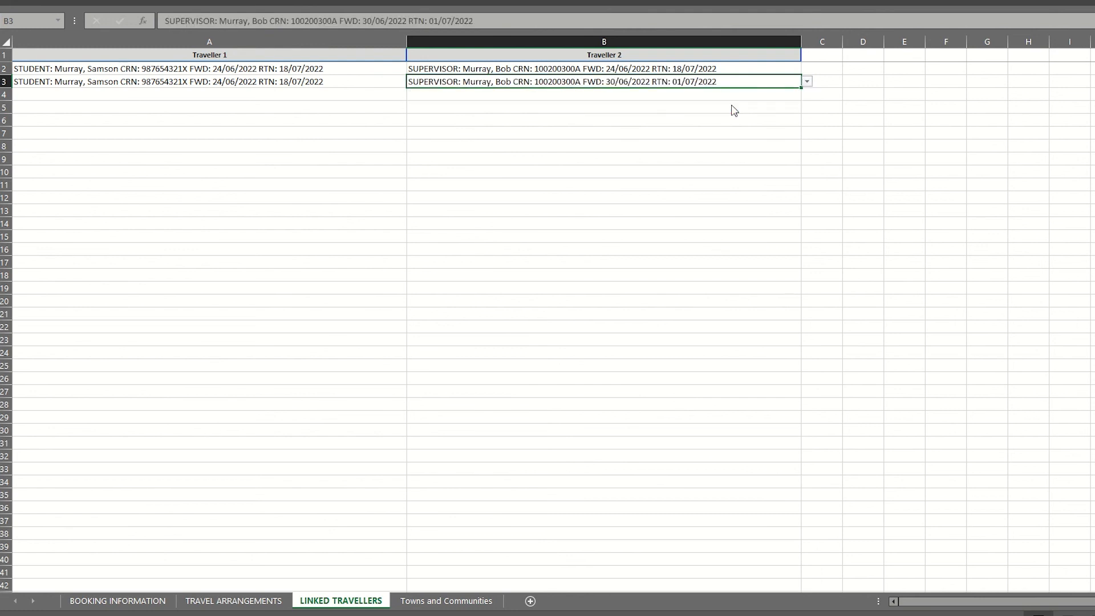